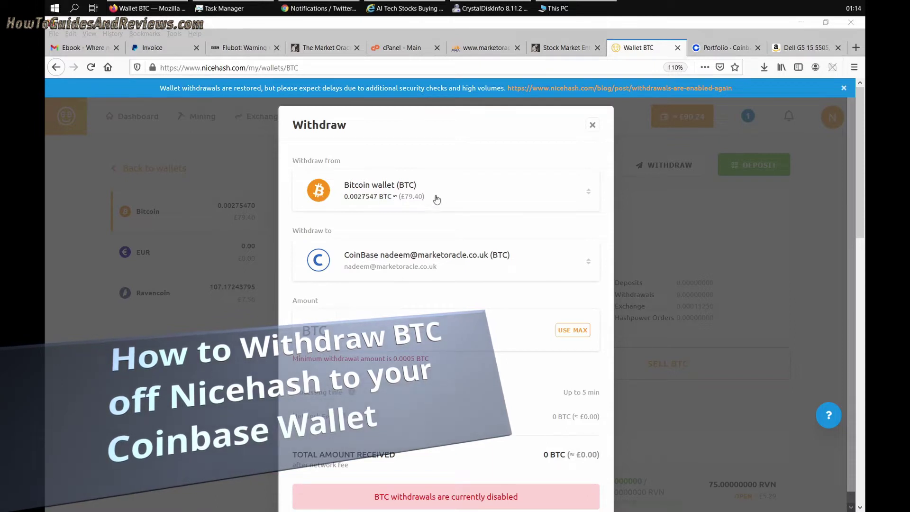
Switch to the Coinbase portfolio, open the Bitcoin wallet's receive details and copy its receiving address.
{"action": "left_click", "coordinate": [726, 48]}
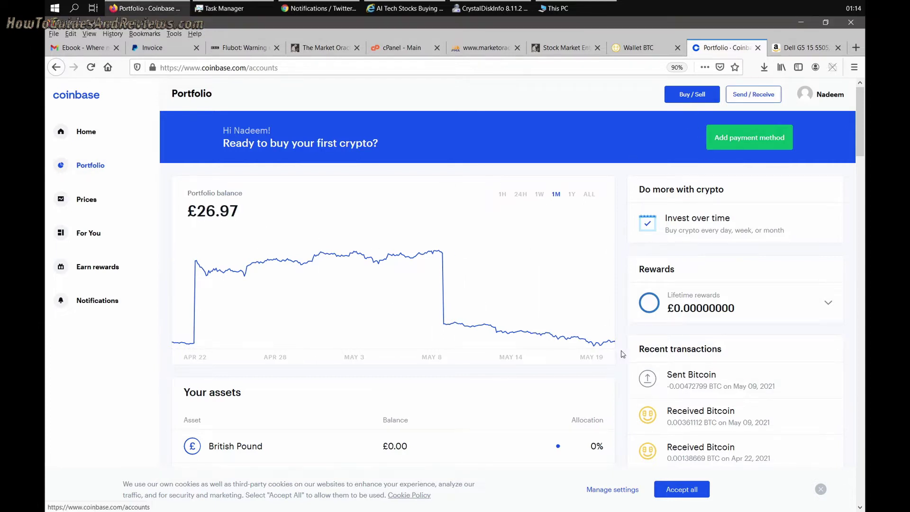
{"action": "scroll", "coordinate": [394, 285], "scroll_direction": "down", "scroll_amount": 4}
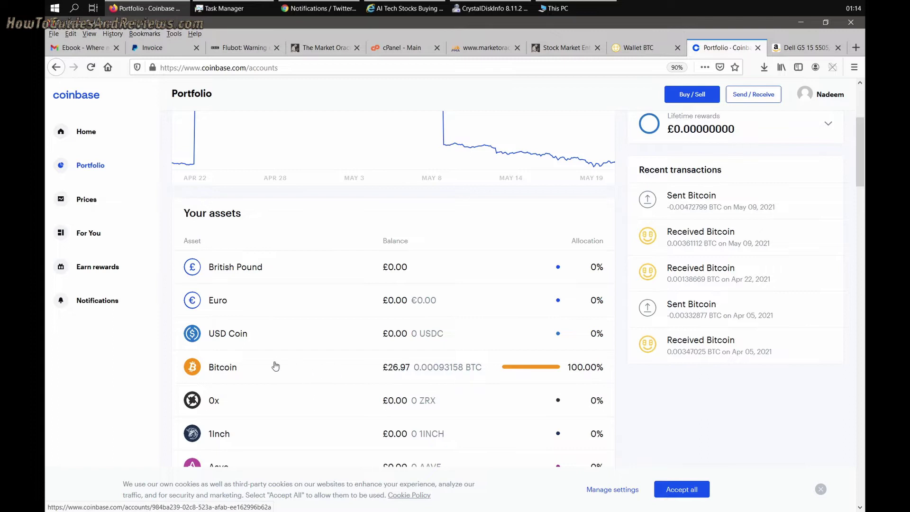
{"action": "left_click", "coordinate": [222, 367]}
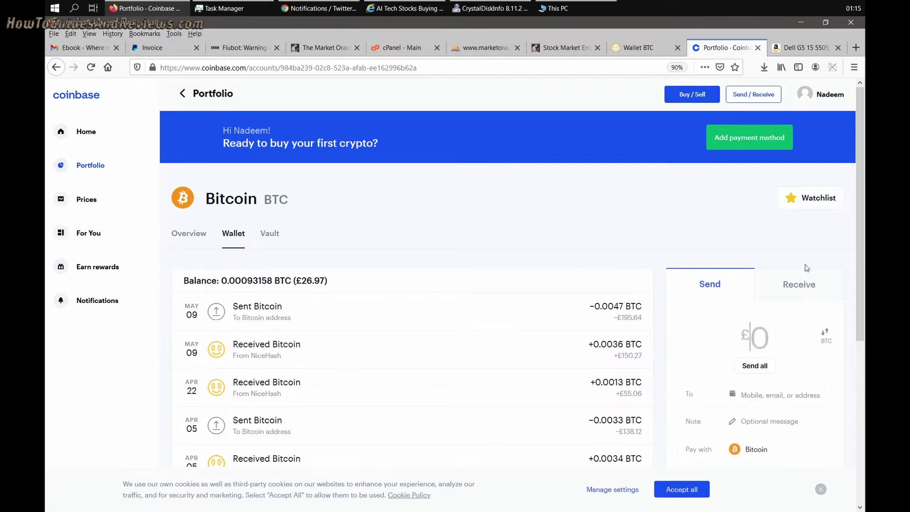
{"action": "left_click", "coordinate": [800, 285]}
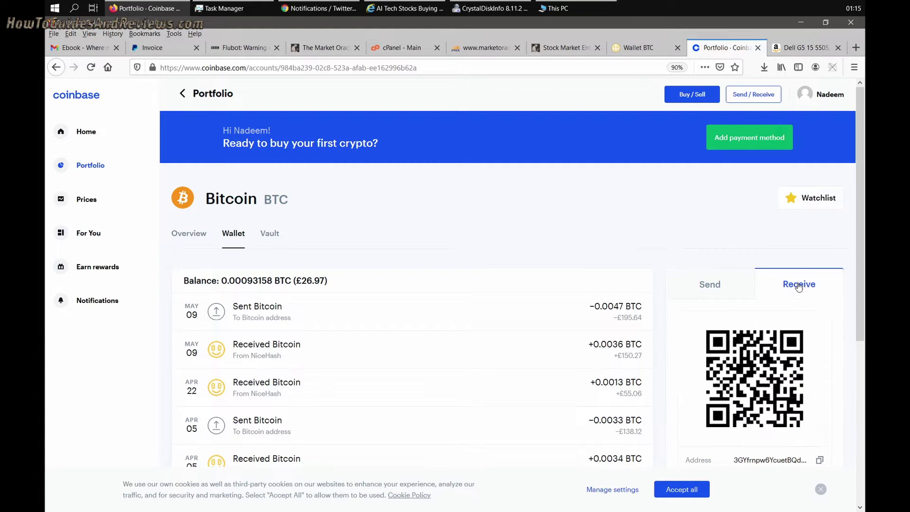
{"action": "scroll", "coordinate": [827, 307], "scroll_direction": "down", "scroll_amount": 2}
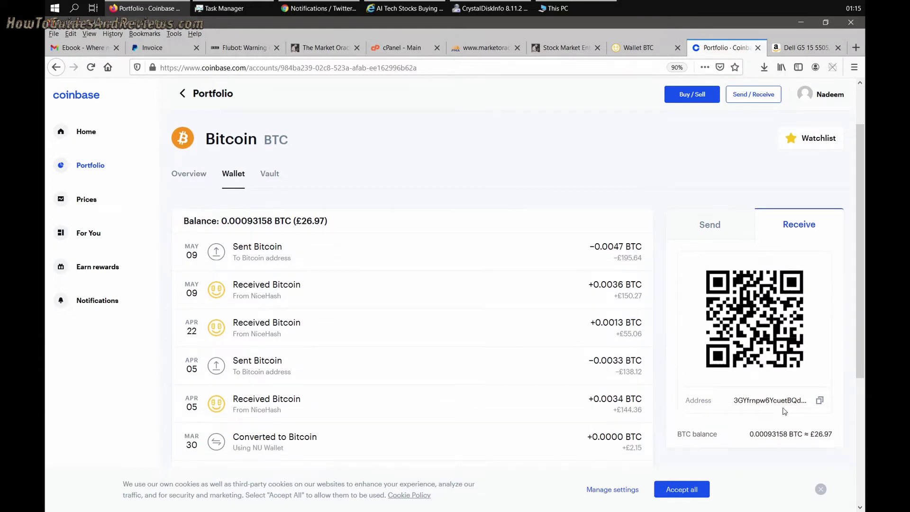
{"action": "left_click", "coordinate": [819, 403]}
Bring up the Send / Receive dialog and copy the Bitcoin receiving address from there.
{"action": "left_click", "coordinate": [746, 98]}
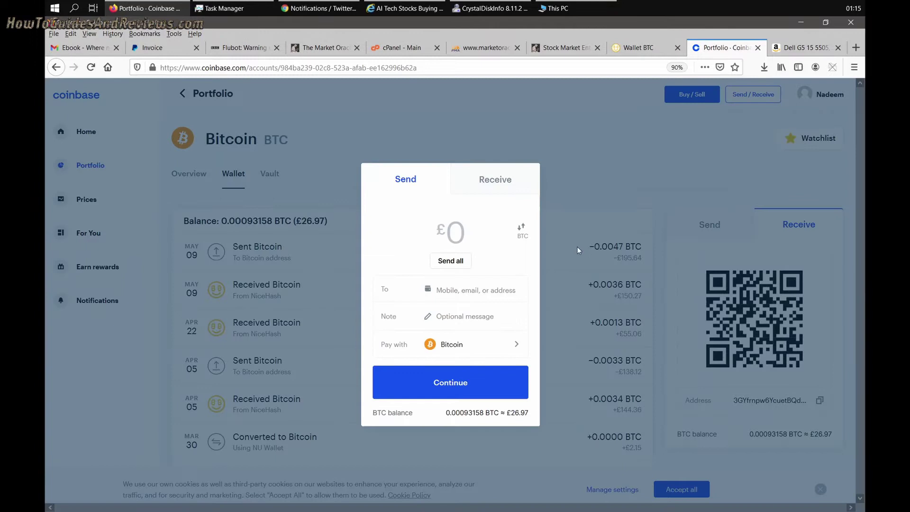
{"action": "left_click", "coordinate": [492, 190]}
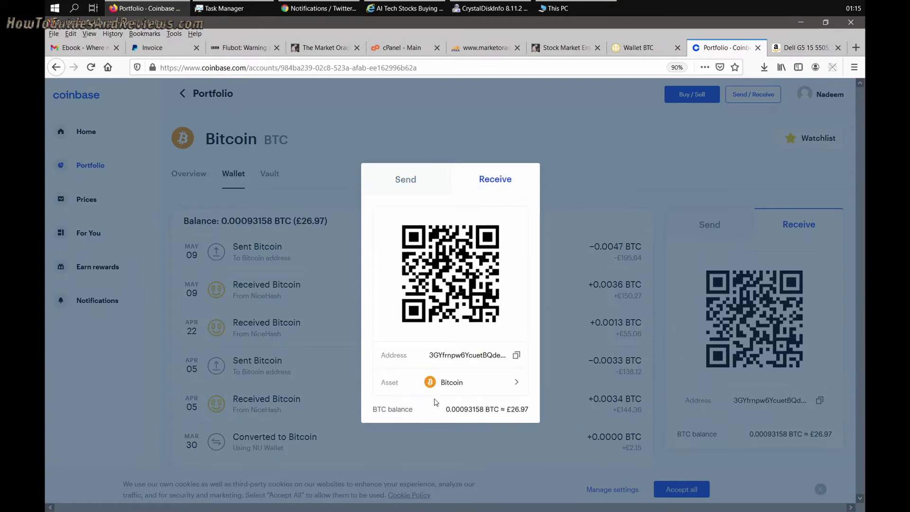
{"action": "left_click", "coordinate": [516, 356]}
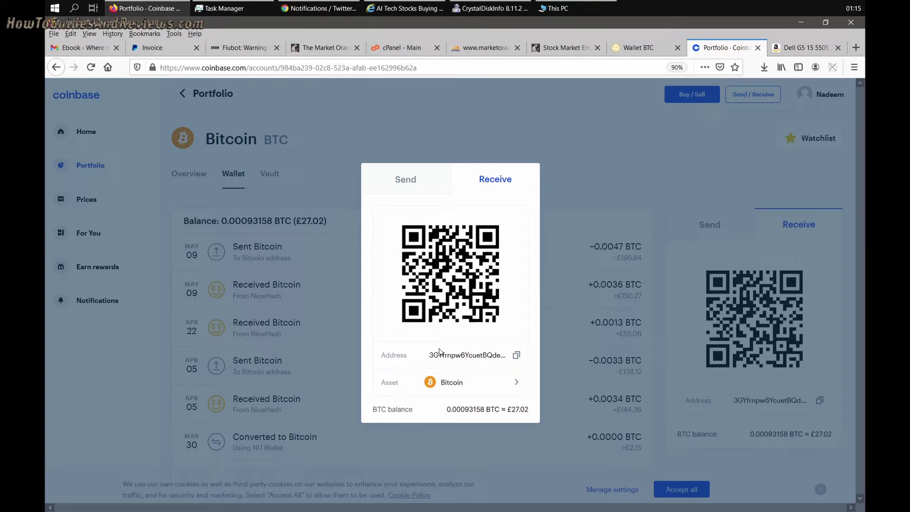
In NiceHash, start a new Bitcoin withdrawal address, paste the copied wallet address and compare it with the one in Coinbase.
{"action": "left_click", "coordinate": [620, 49]}
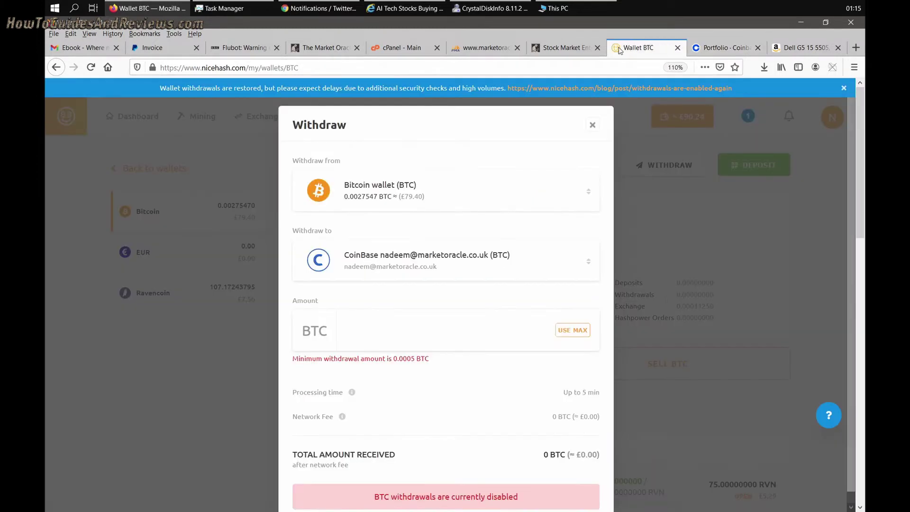
{"action": "left_click", "coordinate": [535, 274]}
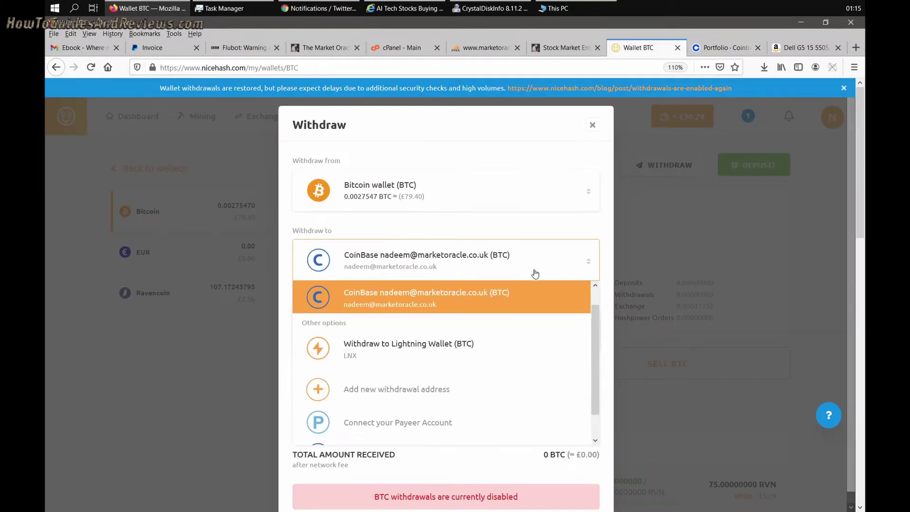
{"action": "left_click", "coordinate": [425, 395]}
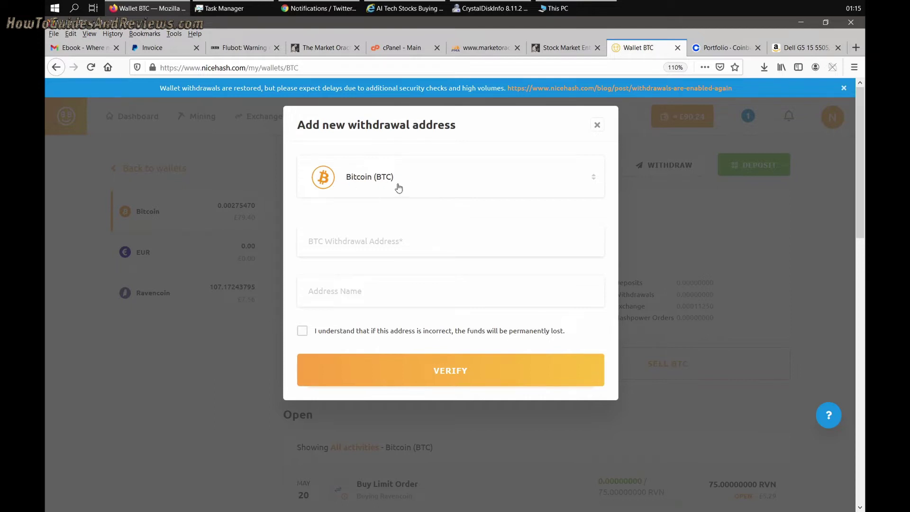
{"action": "left_click", "coordinate": [352, 242]}
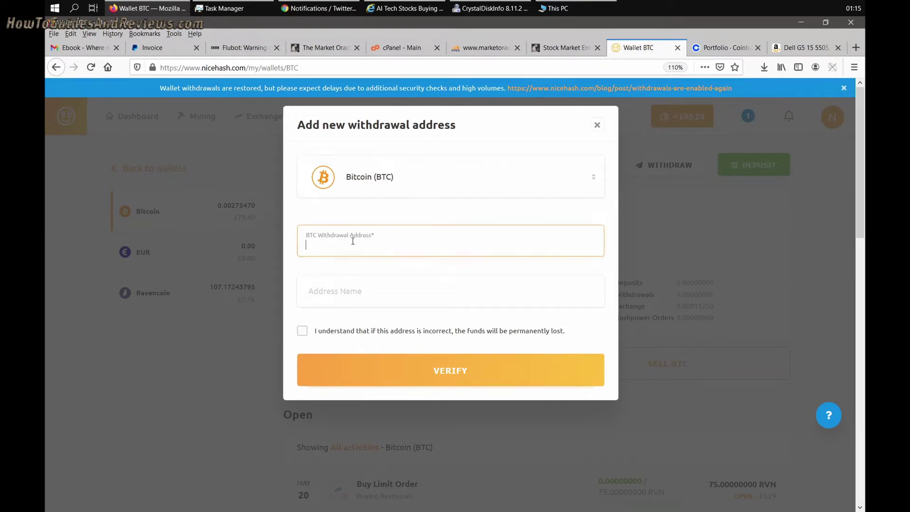
{"action": "right_click", "coordinate": [353, 241]}
{"action": "left_click", "coordinate": [379, 292]}
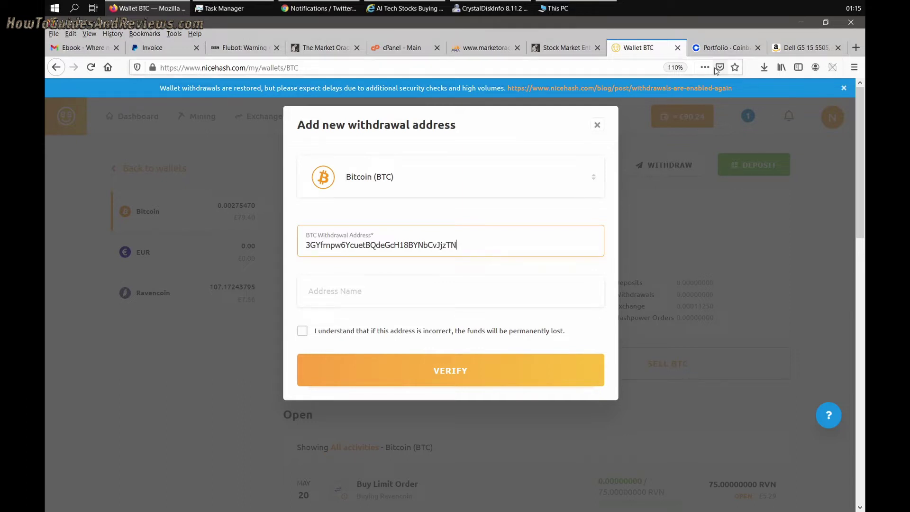
{"action": "left_click", "coordinate": [732, 42]}
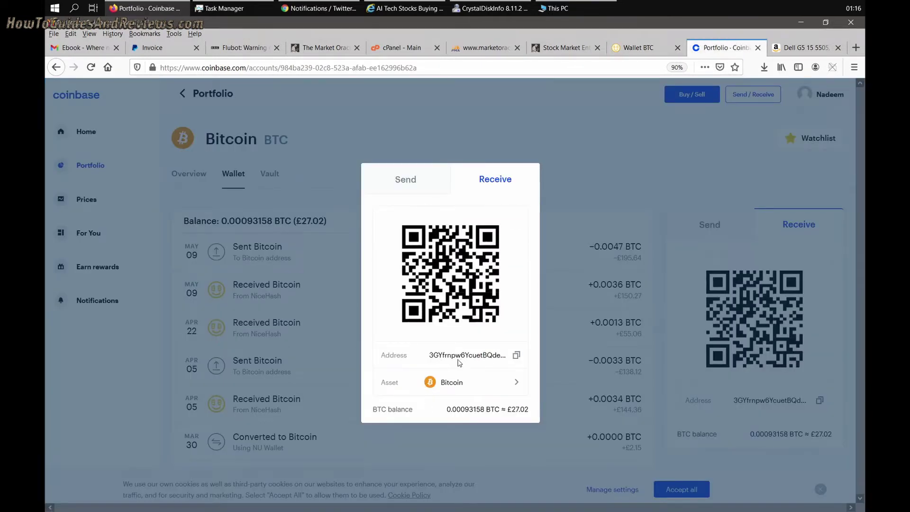
{"action": "left_click", "coordinate": [636, 47]}
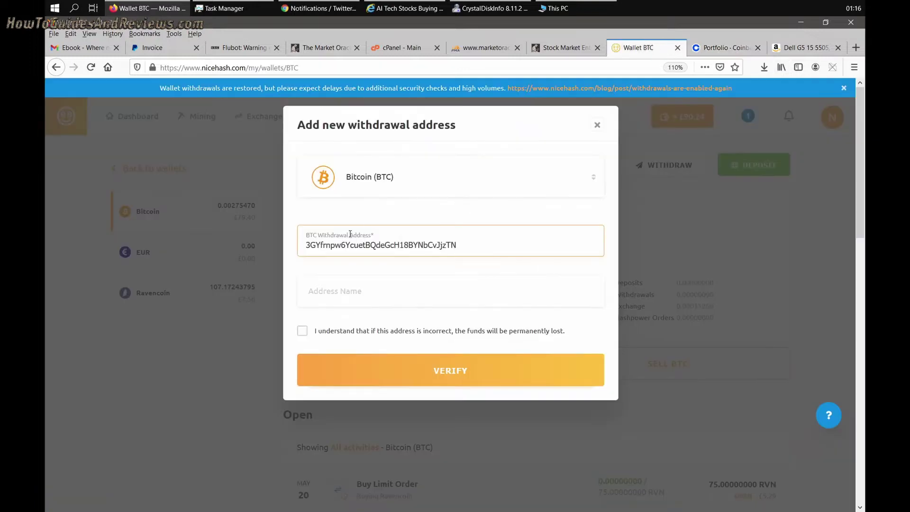
Name the address "coinbase wallet", acknowledge the lost-funds statement and verify it with the 2FA security code.
{"action": "left_click", "coordinate": [379, 299]}
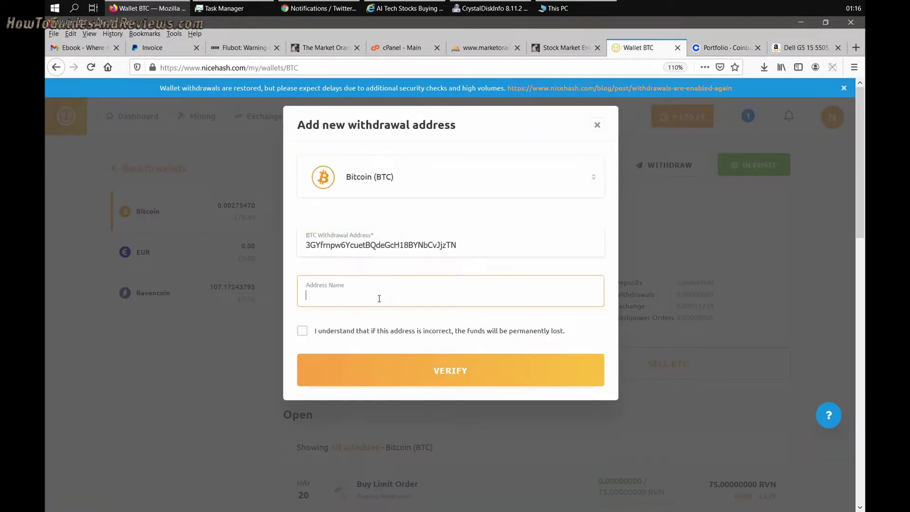
{"action": "type", "text": "coinbase wallet"}
{"action": "left_click", "coordinate": [302, 330]}
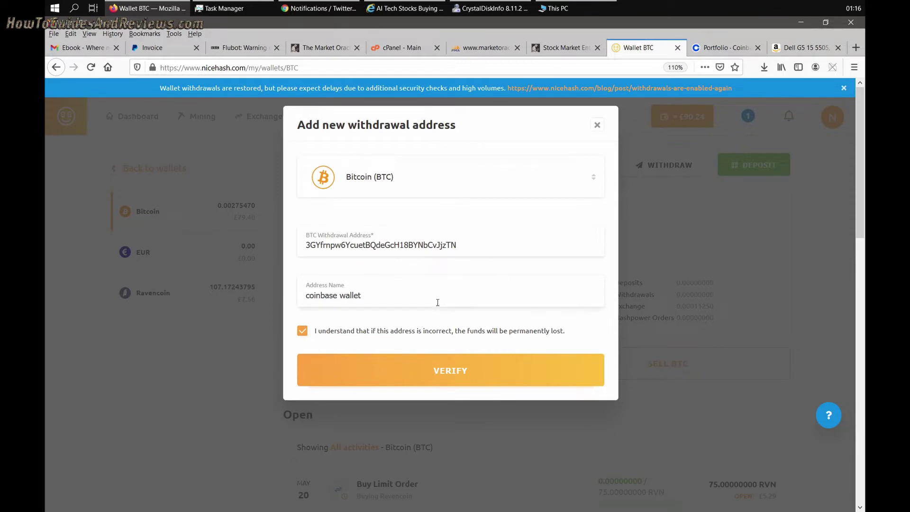
{"action": "left_click", "coordinate": [458, 374]}
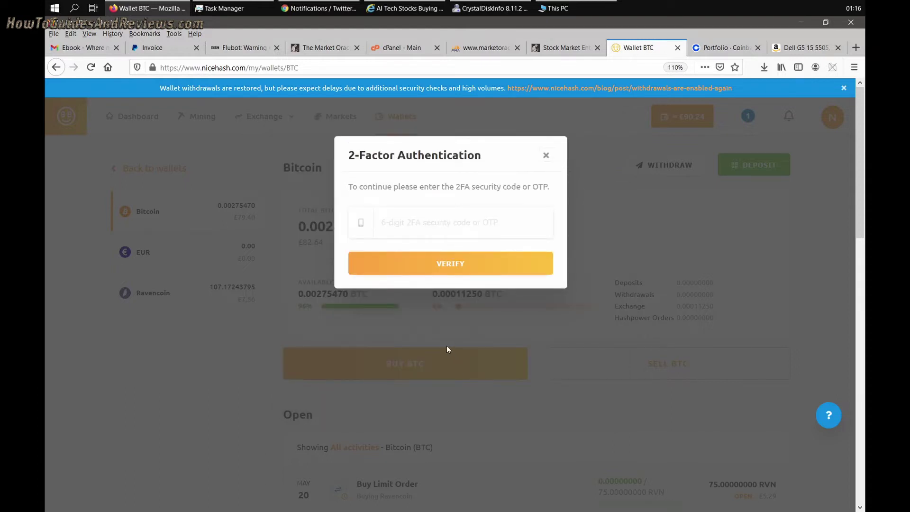
{"action": "left_click", "coordinate": [448, 222]}
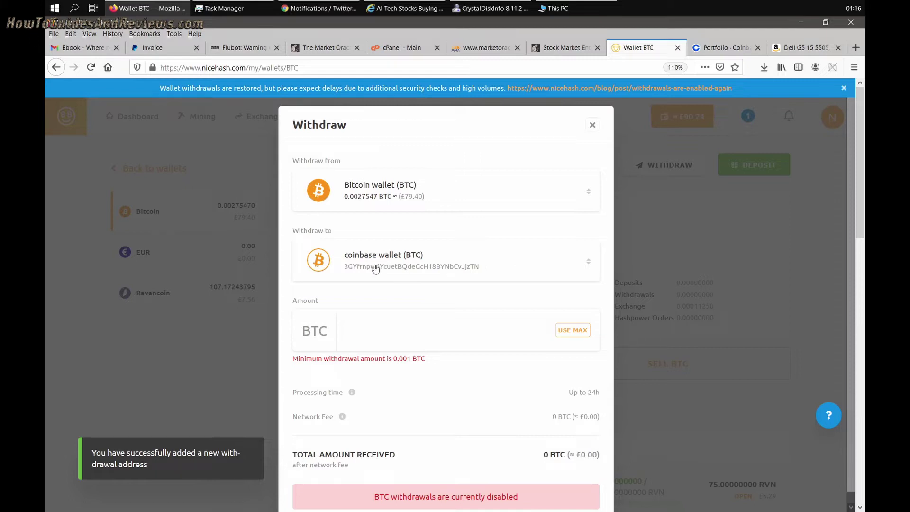
Try to withdraw the maximum amount, 0.0027547 BTC, to the newly added coinbase wallet address.
{"action": "left_click", "coordinate": [570, 334]}
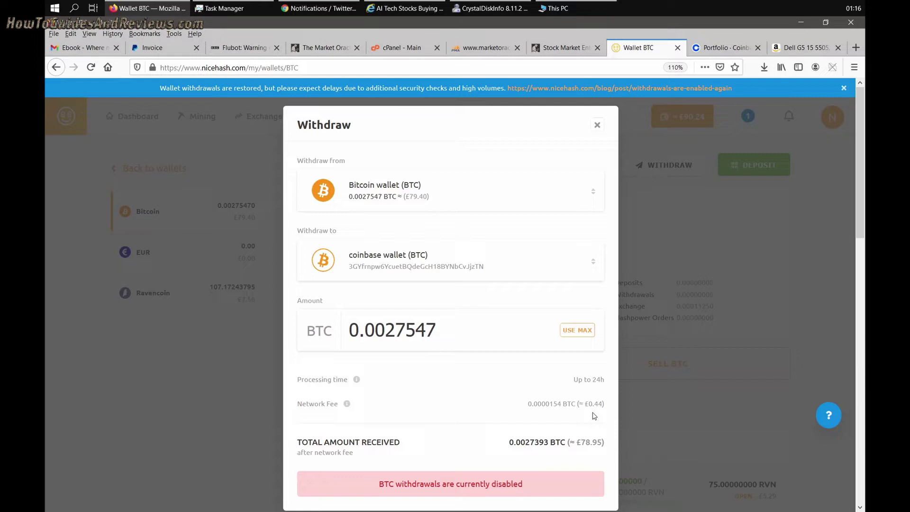
{"action": "scroll", "coordinate": [596, 414], "scroll_direction": "down", "scroll_amount": 2}
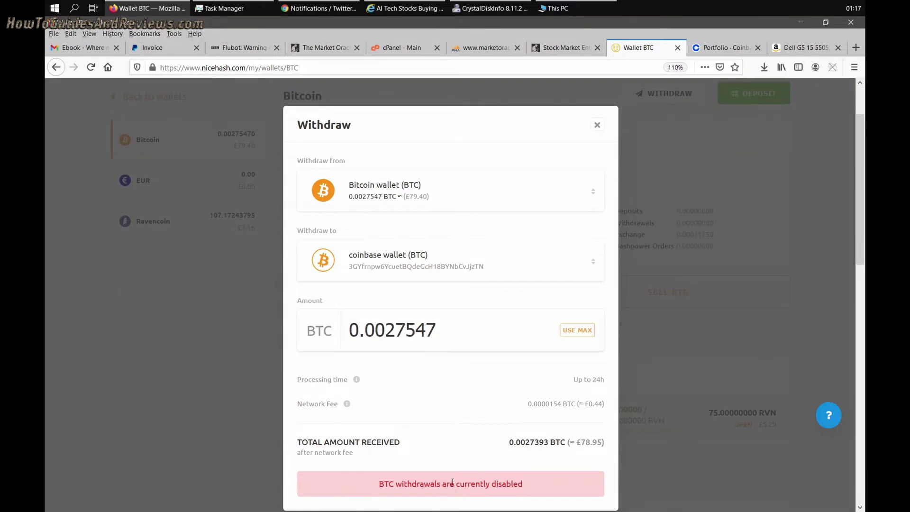
{"action": "scroll", "coordinate": [447, 487], "scroll_direction": "down", "scroll_amount": 3}
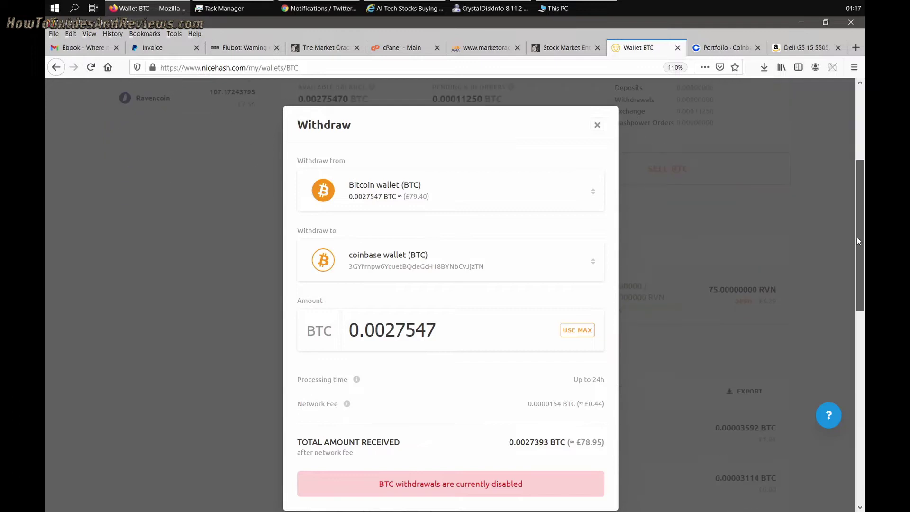
{"action": "double_click", "coordinate": [447, 484]}
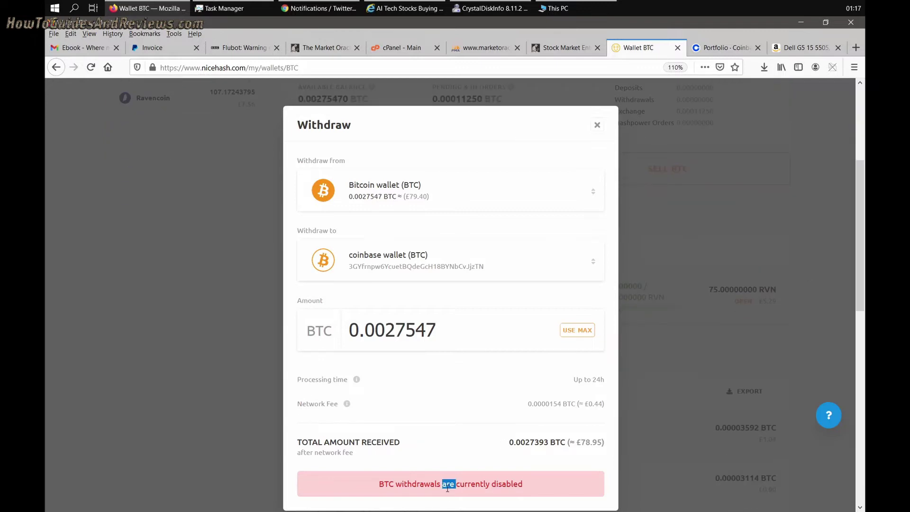
{"action": "triple_click", "coordinate": [447, 485]}
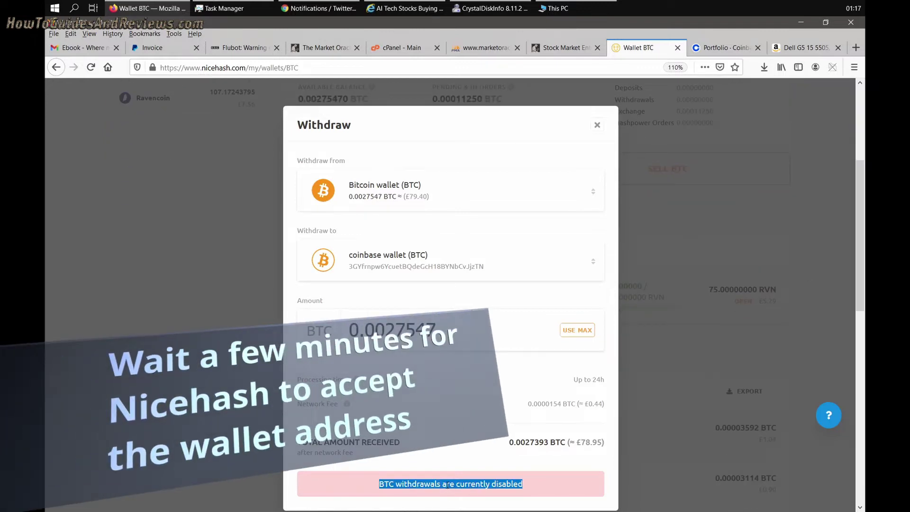
{"action": "scroll", "coordinate": [748, 158], "scroll_direction": "up", "scroll_amount": 4}
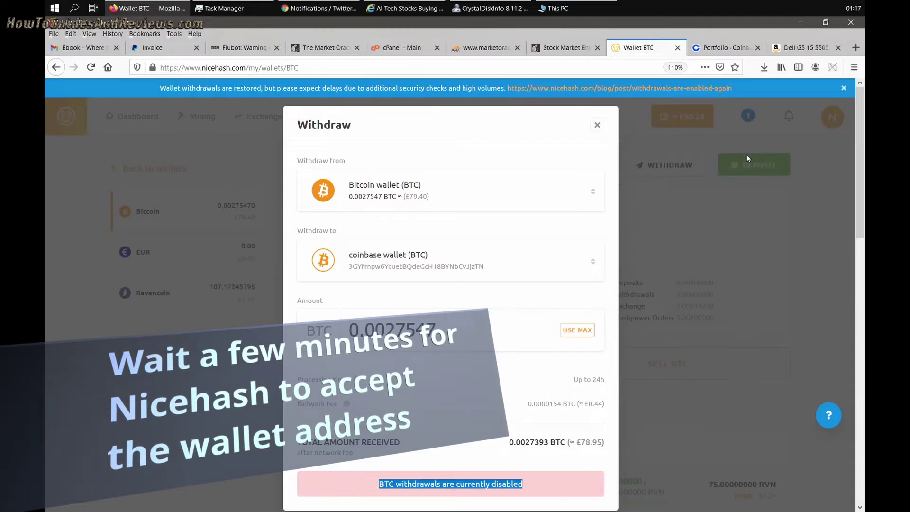
Read the NiceHash blog announcement about withdrawals being enabled again, checking for expected delays.
{"action": "left_click", "coordinate": [647, 89]}
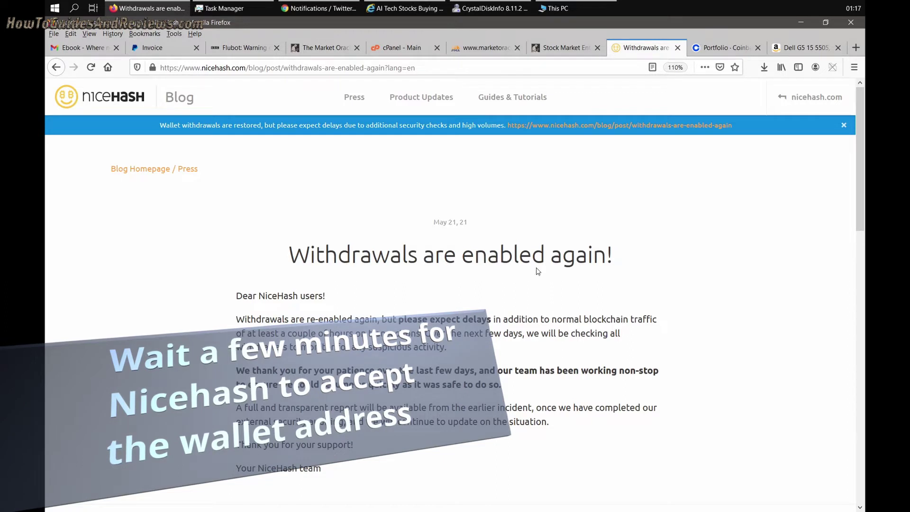
{"action": "scroll", "coordinate": [450, 284], "scroll_direction": "down", "scroll_amount": 2}
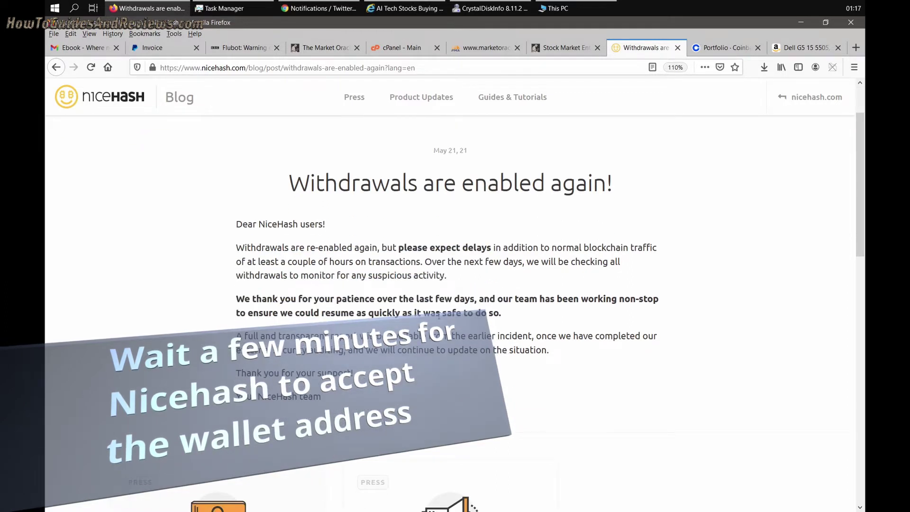
{"action": "scroll", "coordinate": [552, 280], "scroll_direction": "up", "scroll_amount": 2}
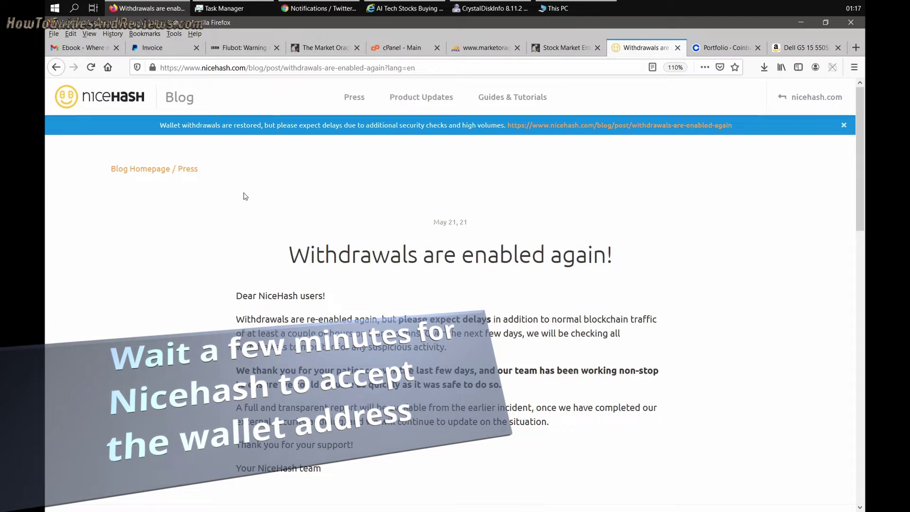
{"action": "scroll", "coordinate": [328, 259], "scroll_direction": "down", "scroll_amount": 4}
{"action": "scroll", "coordinate": [329, 258], "scroll_direction": "down", "scroll_amount": 10}
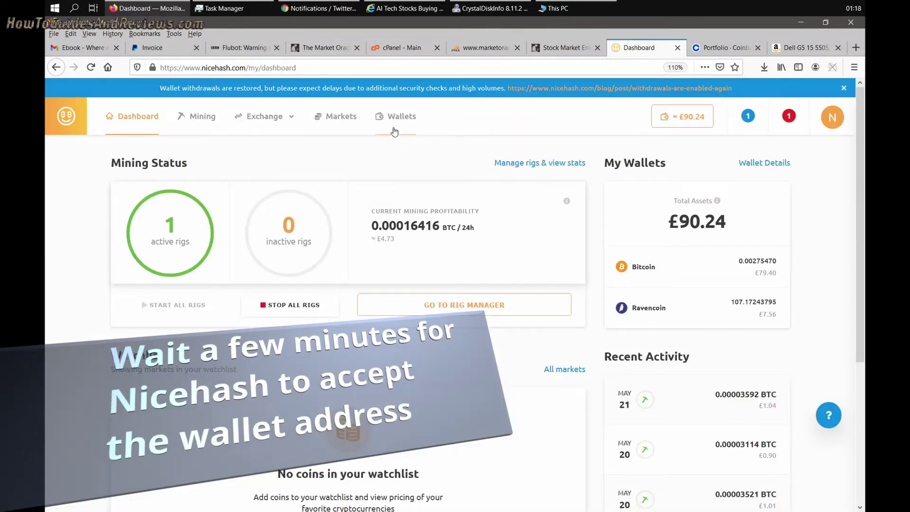
Start a new withdrawal from the NiceHash Bitcoin wallet with the saved "coinbase wallet" address as the destination.
{"action": "left_click", "coordinate": [416, 122]}
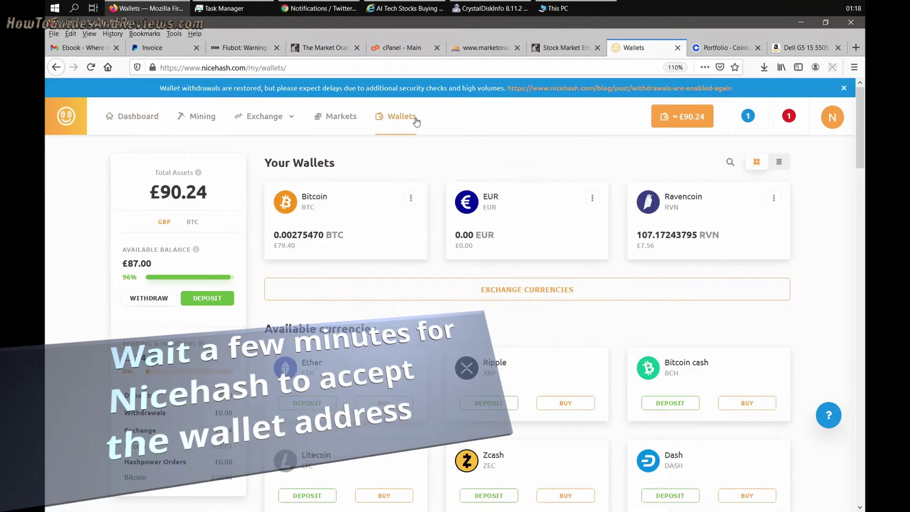
{"action": "left_click", "coordinate": [335, 211]}
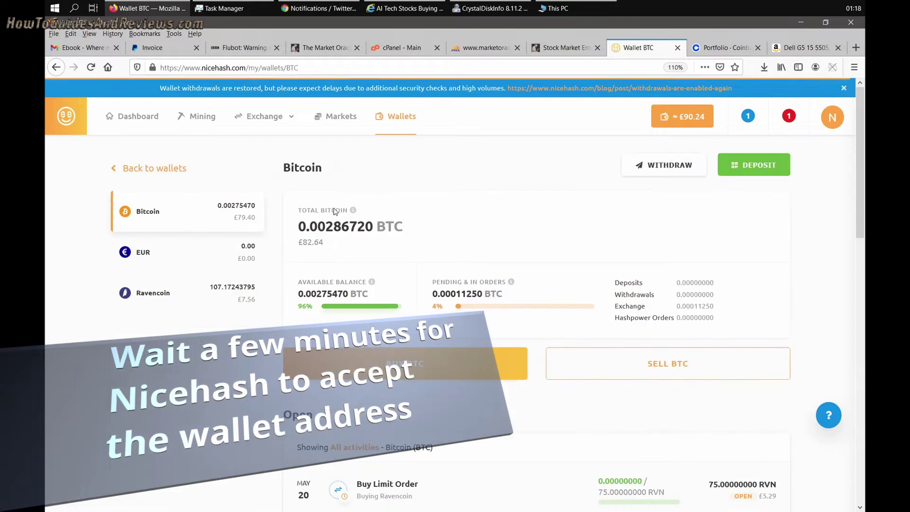
{"action": "left_click", "coordinate": [670, 165]}
{"action": "left_click", "coordinate": [513, 270]}
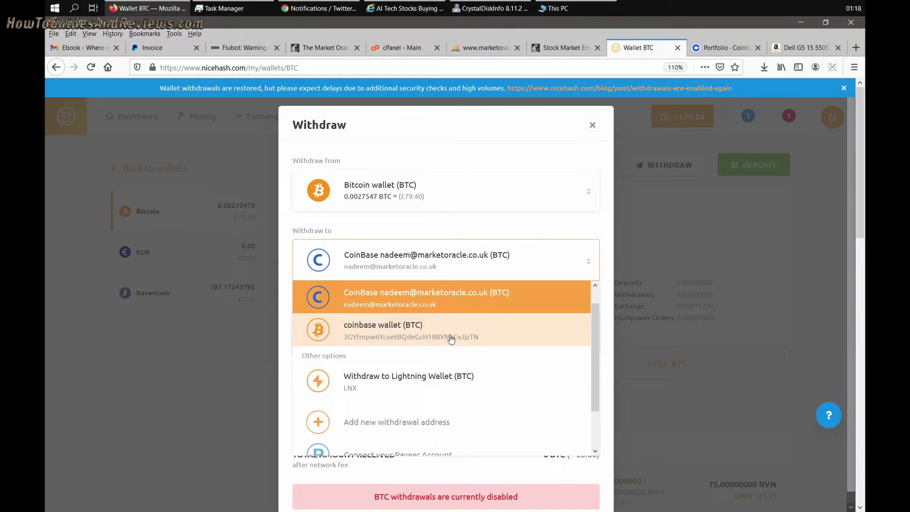
{"action": "left_click", "coordinate": [451, 339]}
Set the withdrawal amount to the maximum, 0.0027547 BTC, and check the rest of the withdrawal form.
{"action": "left_click", "coordinate": [573, 331]}
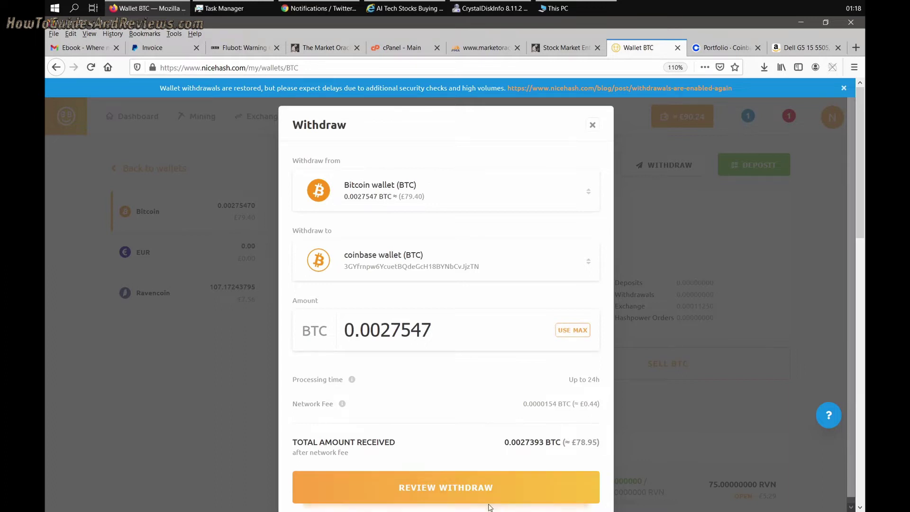
{"action": "scroll", "coordinate": [527, 462], "scroll_direction": "down", "scroll_amount": 1}
{"action": "scroll", "coordinate": [527, 462], "scroll_direction": "down", "scroll_amount": 1}
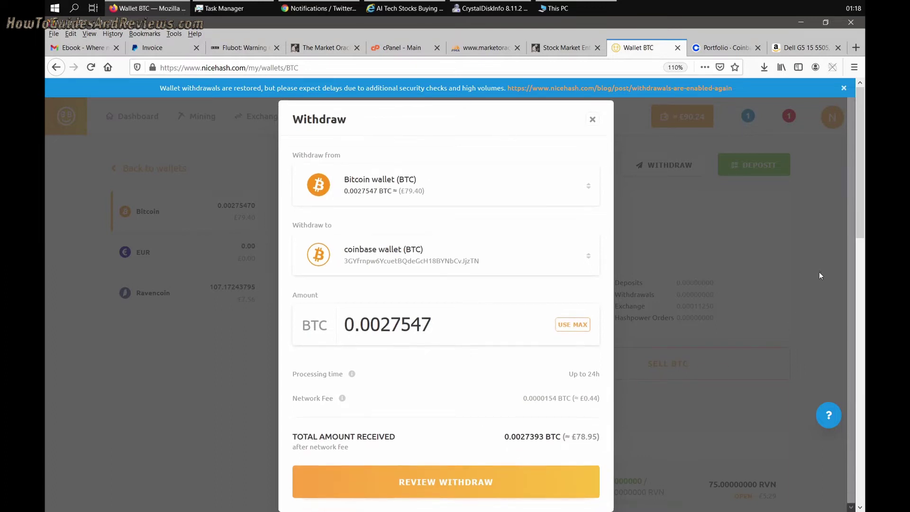
{"action": "scroll", "coordinate": [861, 237], "scroll_direction": "down", "scroll_amount": 2}
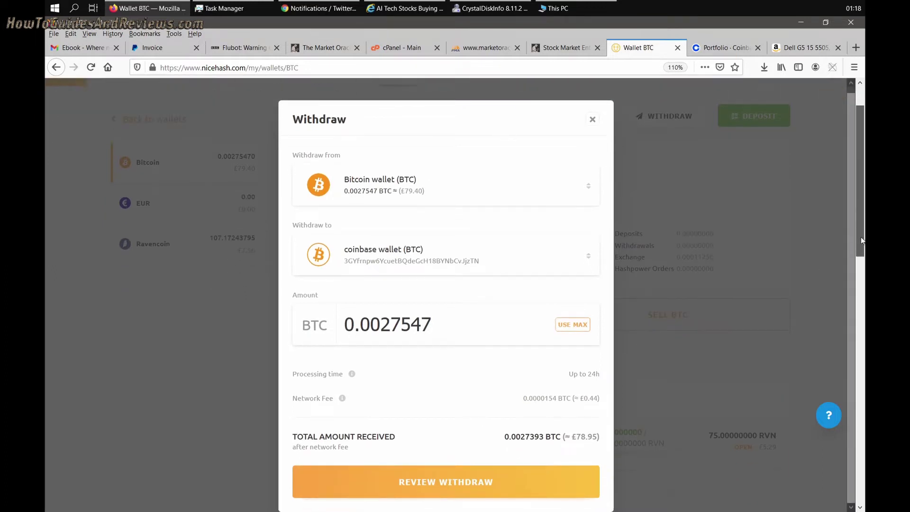
Review and submit the withdrawal of 0.0027547 BTC to "coinbase wallet", acknowledging that the transaction is irreversible, and open its transaction details.
{"action": "left_click", "coordinate": [456, 484]}
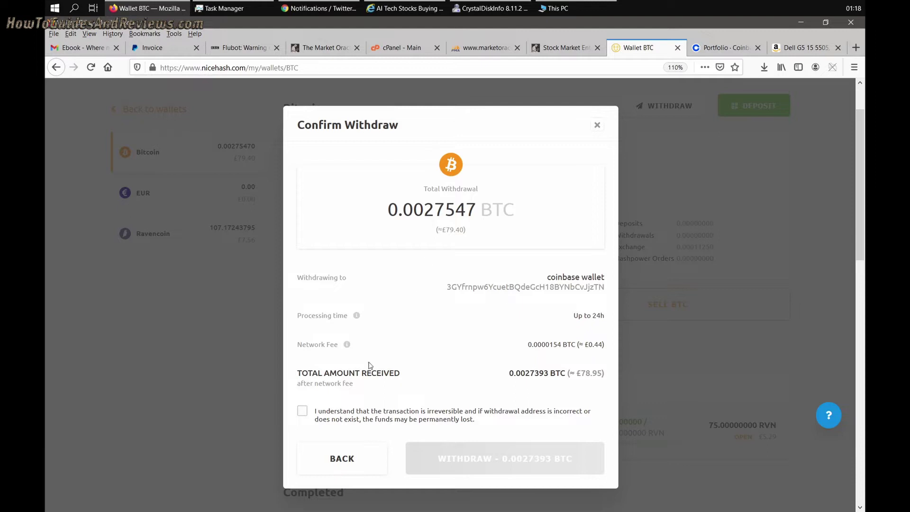
{"action": "left_click", "coordinate": [302, 411]}
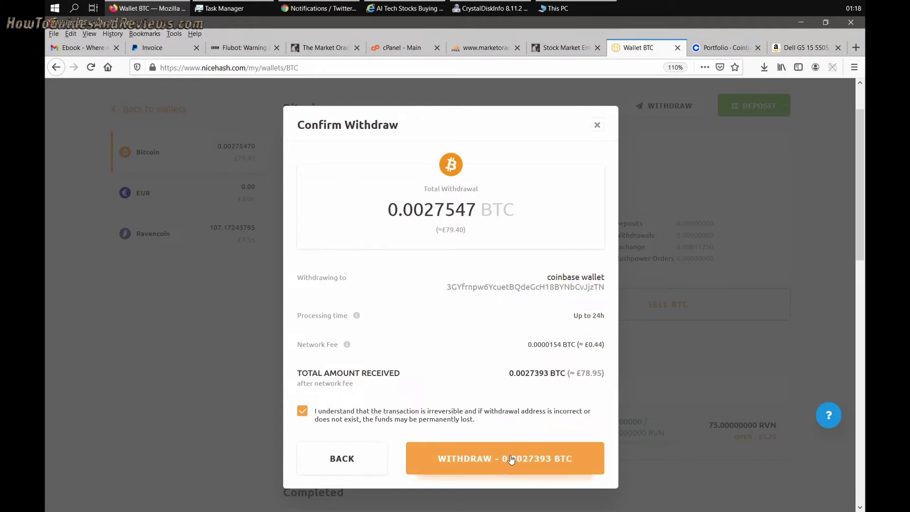
{"action": "left_click", "coordinate": [496, 469]}
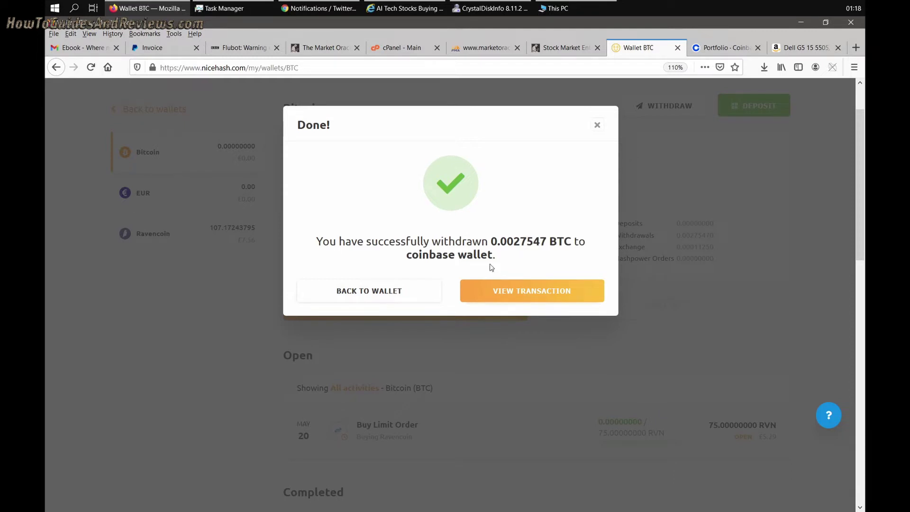
{"action": "left_click", "coordinate": [525, 287]}
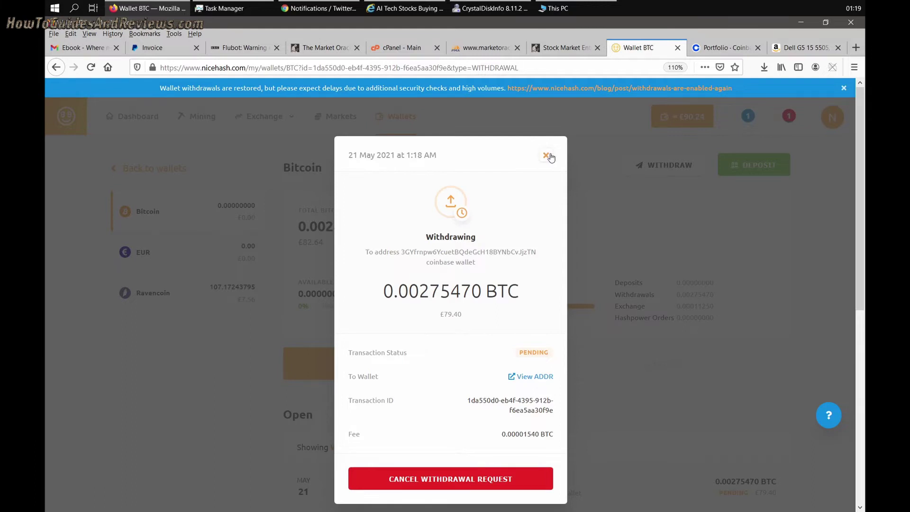
Switch to Coinbase, dismiss the Bitcoin receive dialog and check the portfolio for the incoming transfer.
{"action": "left_click", "coordinate": [725, 43]}
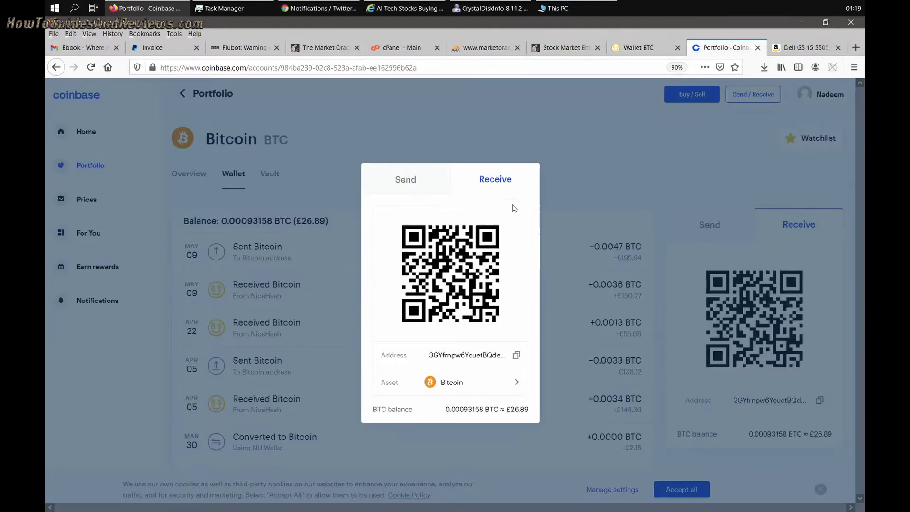
{"action": "left_click", "coordinate": [595, 149]}
{"action": "left_click", "coordinate": [97, 164]}
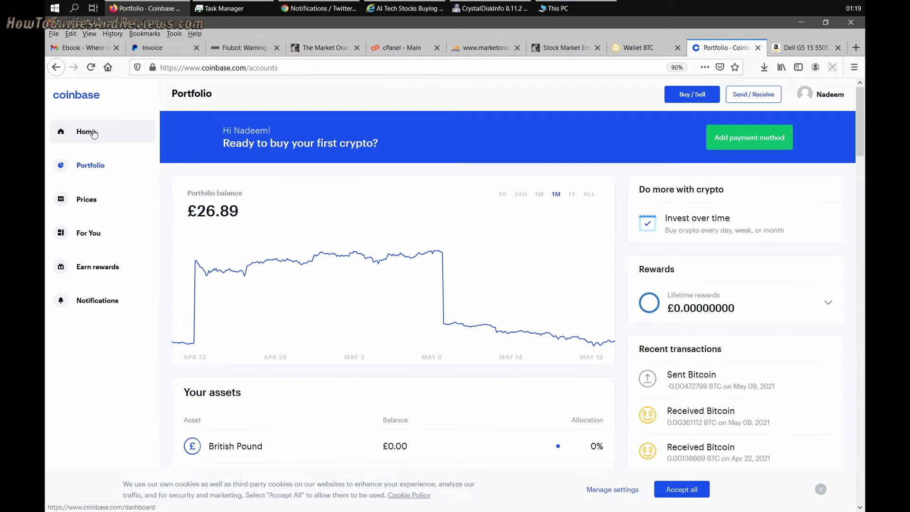
{"action": "left_click", "coordinate": [94, 132]}
{"action": "left_click", "coordinate": [92, 174]}
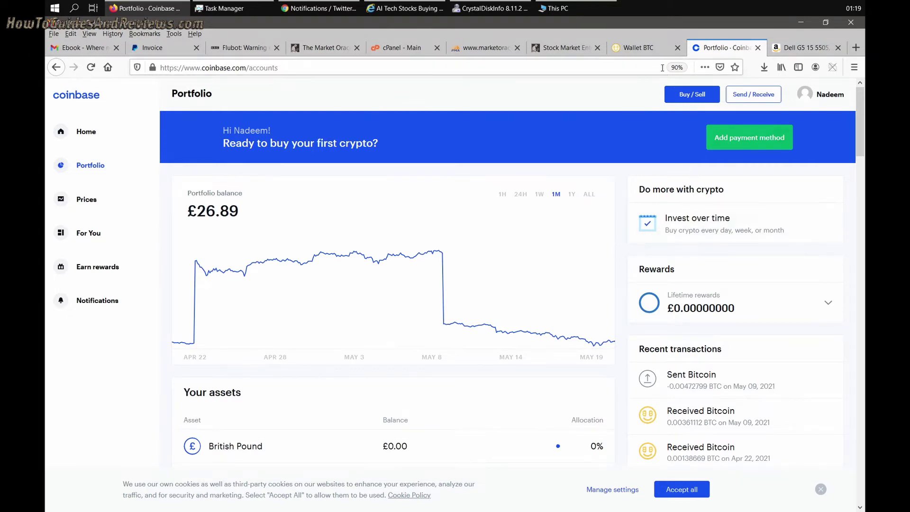
Return to the NiceHash Bitcoin wallet and check the withdrawal's status among the open activities.
{"action": "left_click", "coordinate": [647, 47]}
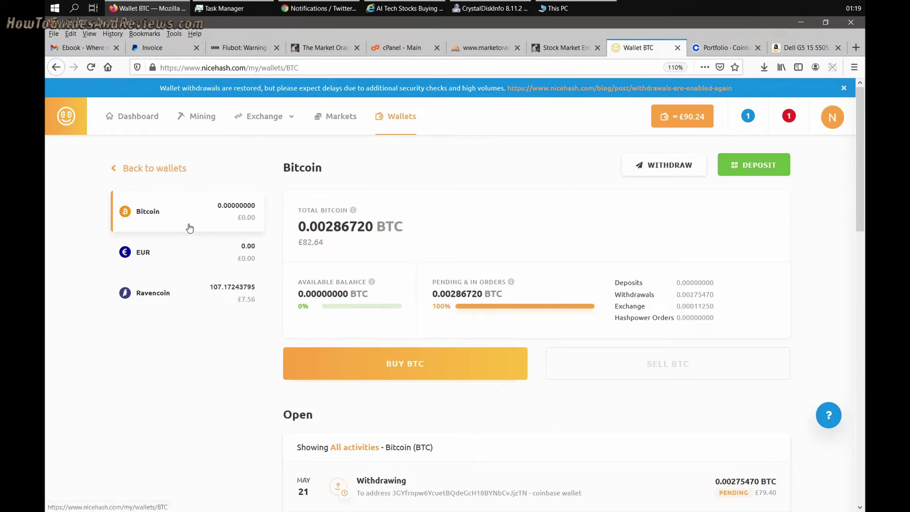
{"action": "scroll", "coordinate": [465, 256], "scroll_direction": "down", "scroll_amount": 3}
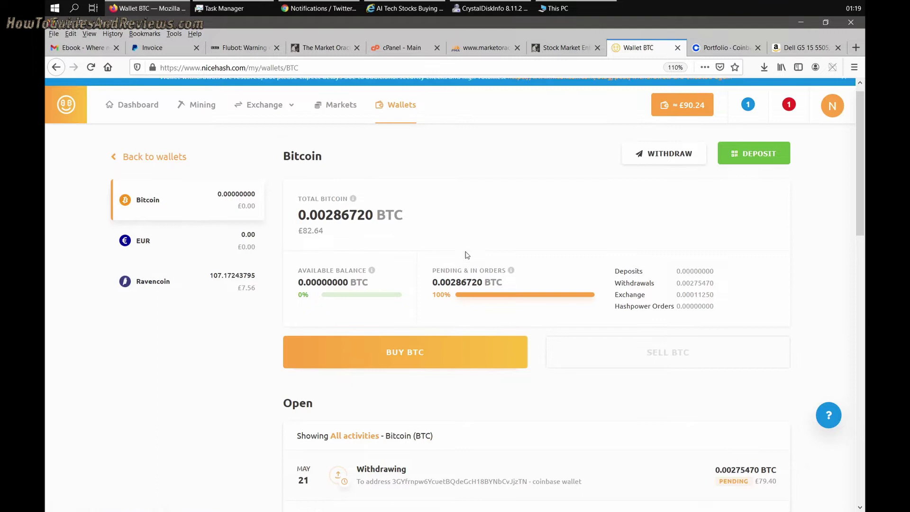
{"action": "scroll", "coordinate": [459, 304], "scroll_direction": "up", "scroll_amount": 1}
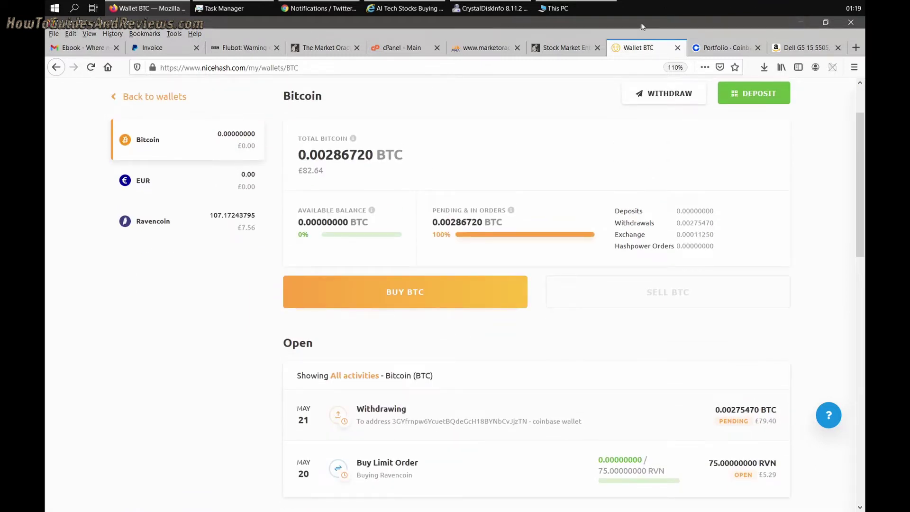
Recheck the Coinbase home and portfolio pages for the transfer and look up the current date and time.
{"action": "left_click", "coordinate": [718, 48]}
{"action": "left_click", "coordinate": [88, 137]}
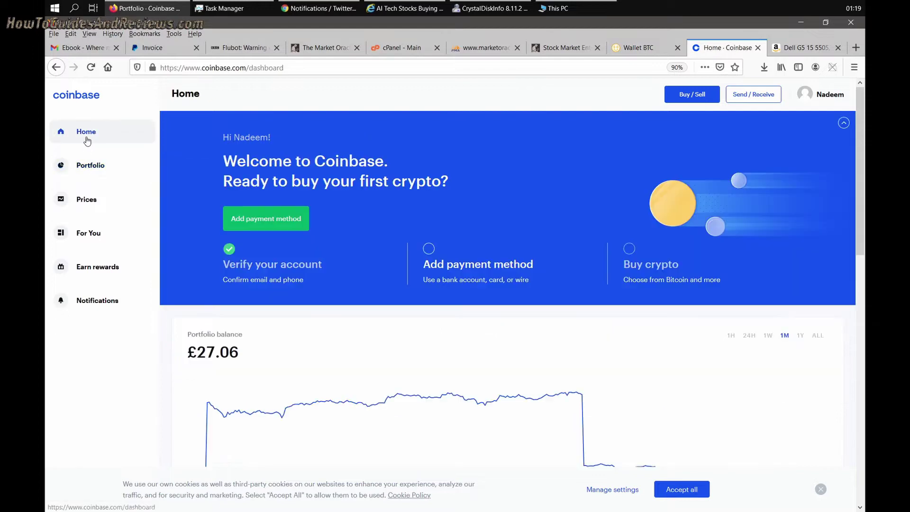
{"action": "left_click", "coordinate": [91, 161]}
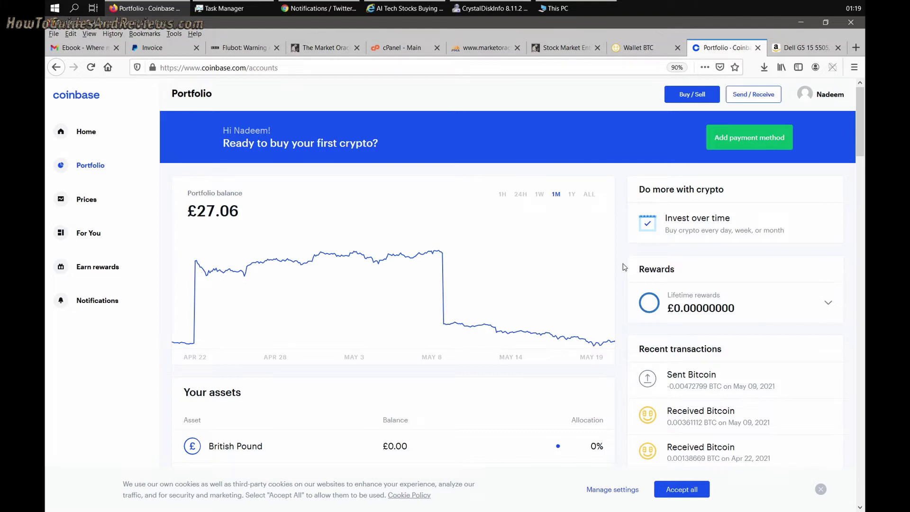
{"action": "left_click", "coordinate": [854, 8]}
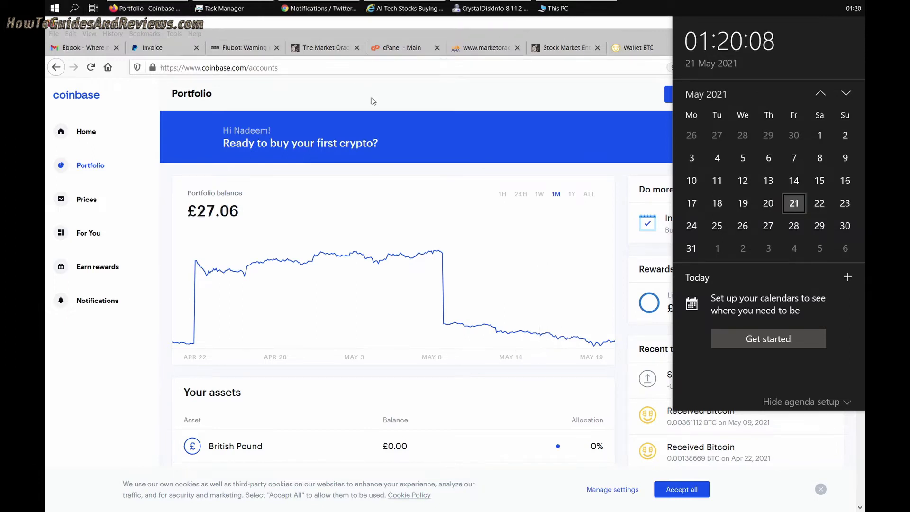
{"action": "left_click", "coordinate": [510, 57]}
Check the processing time for the "coinbase wallet" destination in a new NiceHash withdrawal form, leaving the form without submitting.
{"action": "left_click", "coordinate": [641, 47]}
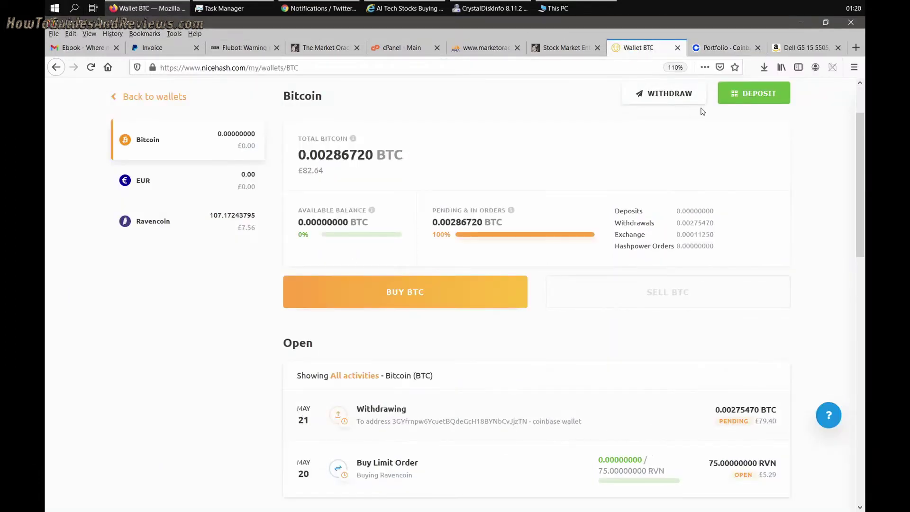
{"action": "left_click", "coordinate": [670, 95]}
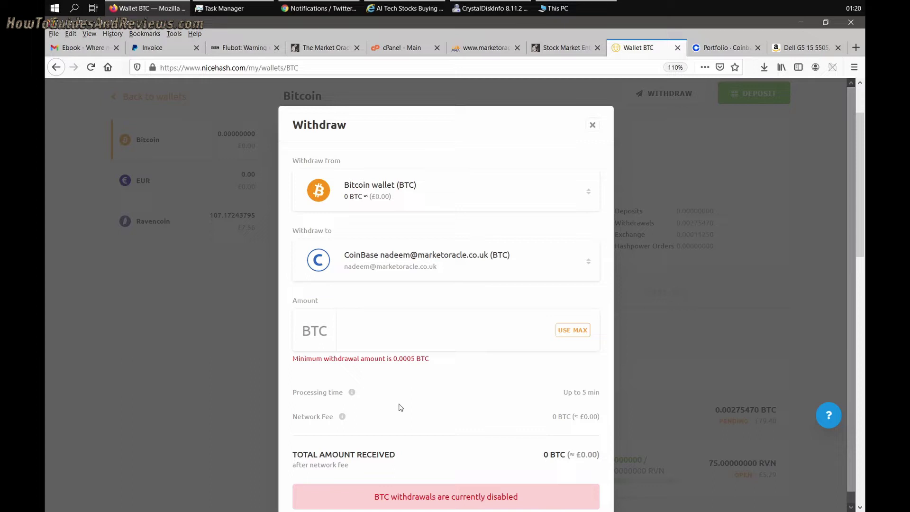
{"action": "left_click", "coordinate": [460, 262]}
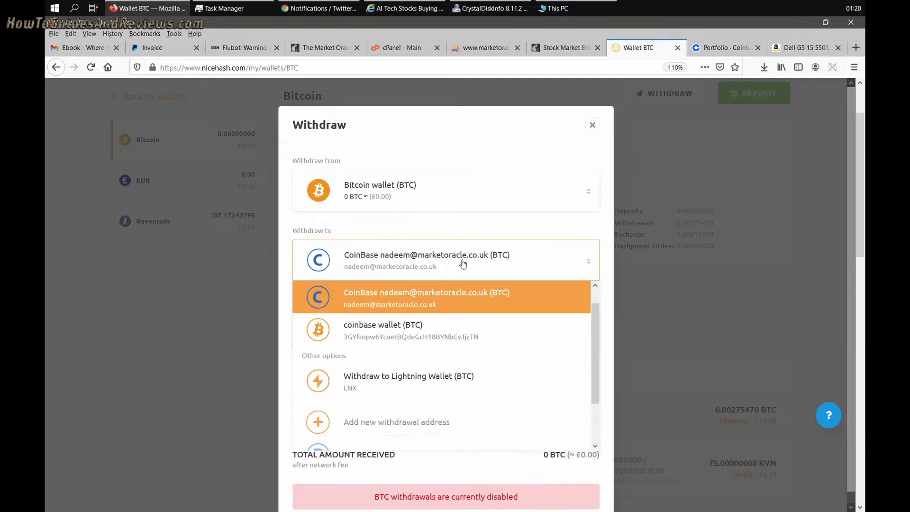
{"action": "left_click", "coordinate": [407, 329]}
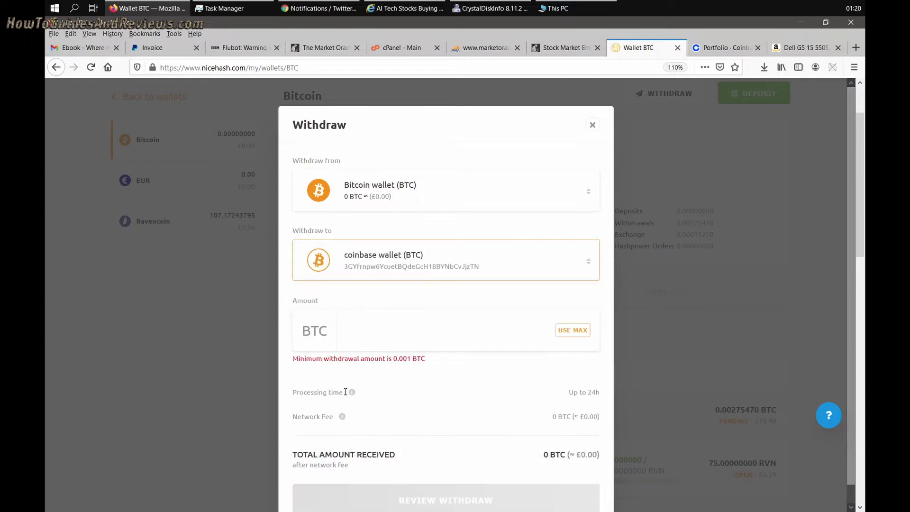
{"action": "left_click", "coordinate": [593, 125]}
Review the pending amounts in the NiceHash wallets overview and reopen the Bitcoin wallet.
{"action": "scroll", "coordinate": [707, 144], "scroll_direction": "up", "scroll_amount": 3}
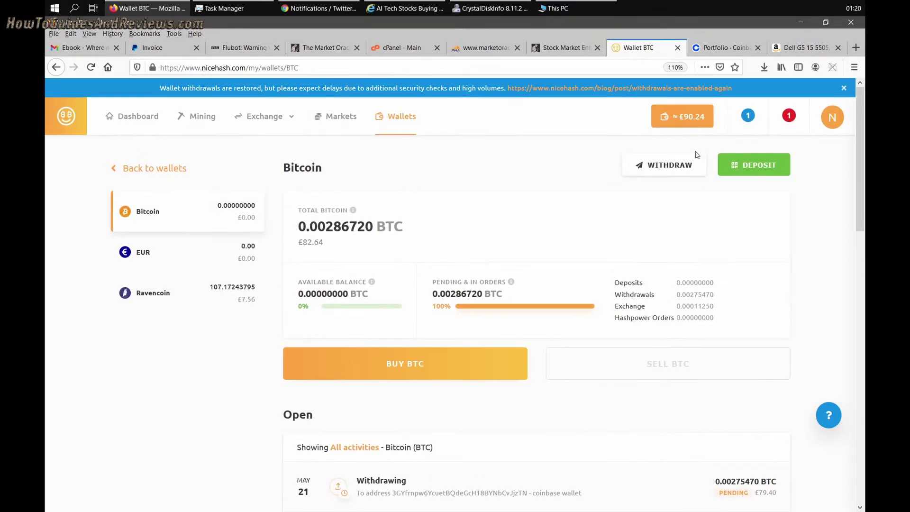
{"action": "left_click", "coordinate": [688, 116]}
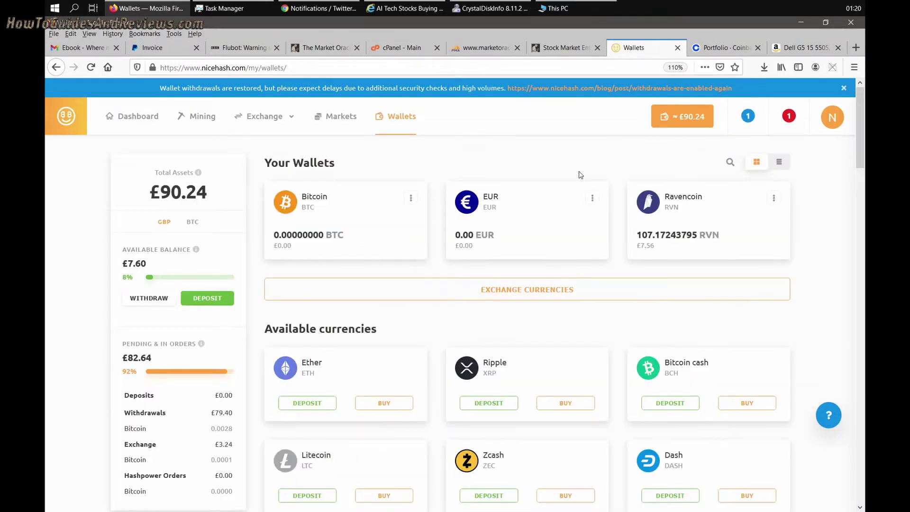
{"action": "left_click", "coordinate": [311, 245]}
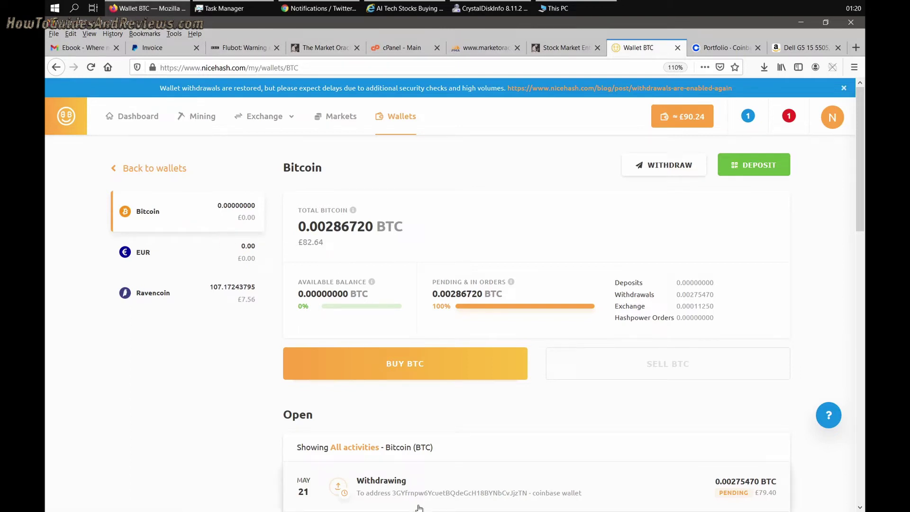
Compare the Coinbase portfolio with the NiceHash Bitcoin wallet once more to see whether the withdrawal has arrived.
{"action": "left_click", "coordinate": [730, 45]}
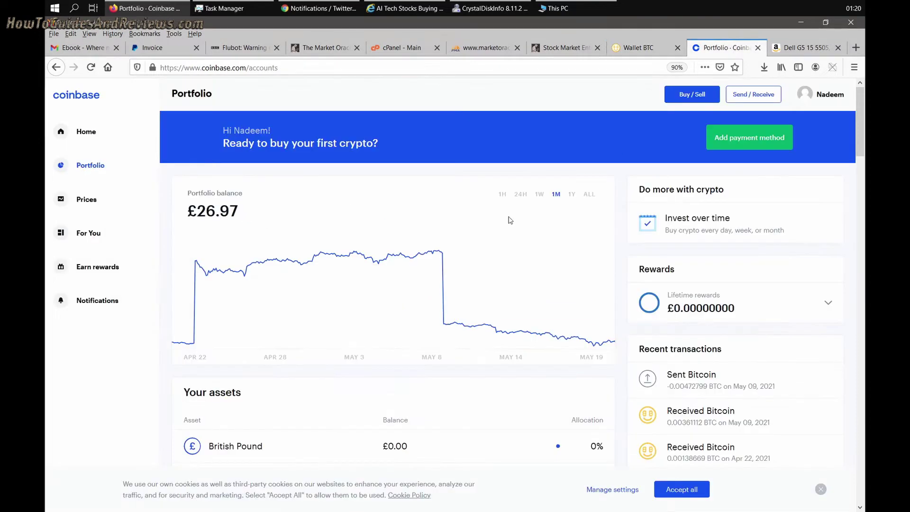
{"action": "left_click", "coordinate": [90, 139]}
{"action": "left_click", "coordinate": [92, 163]}
{"action": "left_click", "coordinate": [644, 49]}
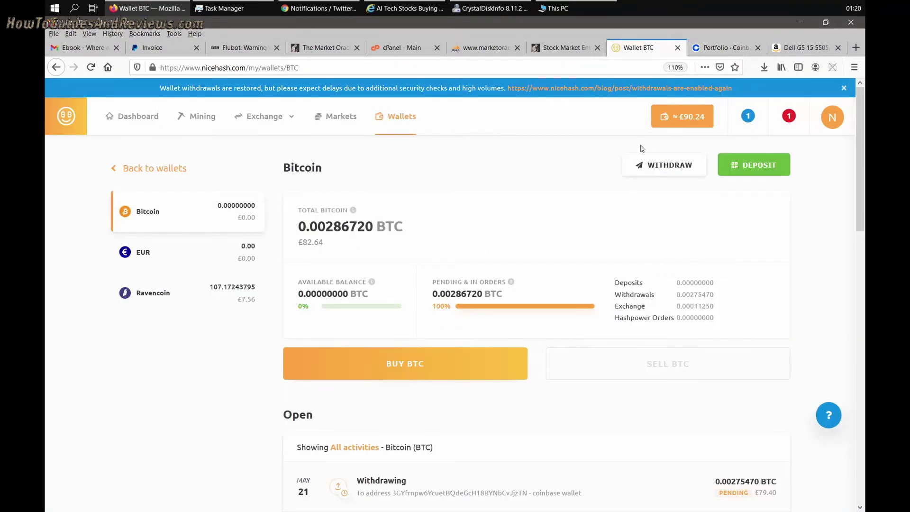
{"action": "left_click", "coordinate": [714, 48]}
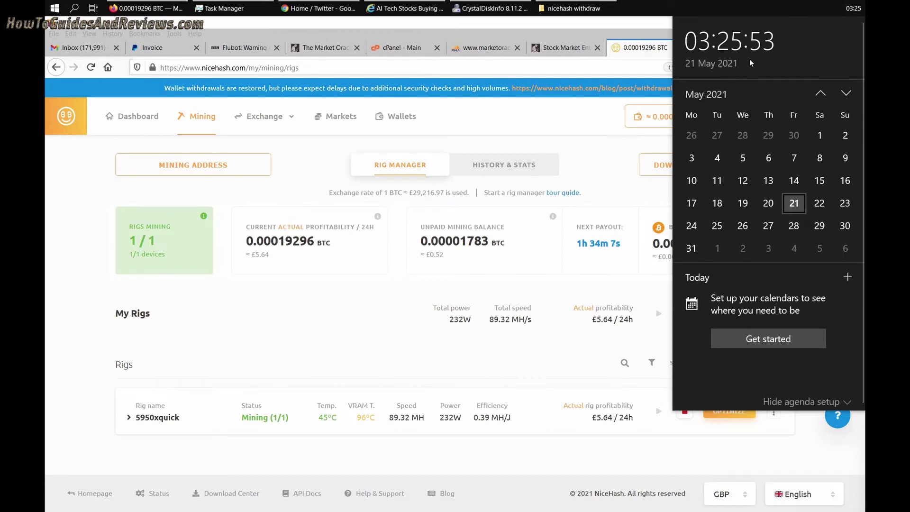
Close the calendar, switch to Coinbase and examine the portfolio balance and recent transactions for the NiceHash withdrawal.
{"action": "left_click", "coordinate": [252, 325]}
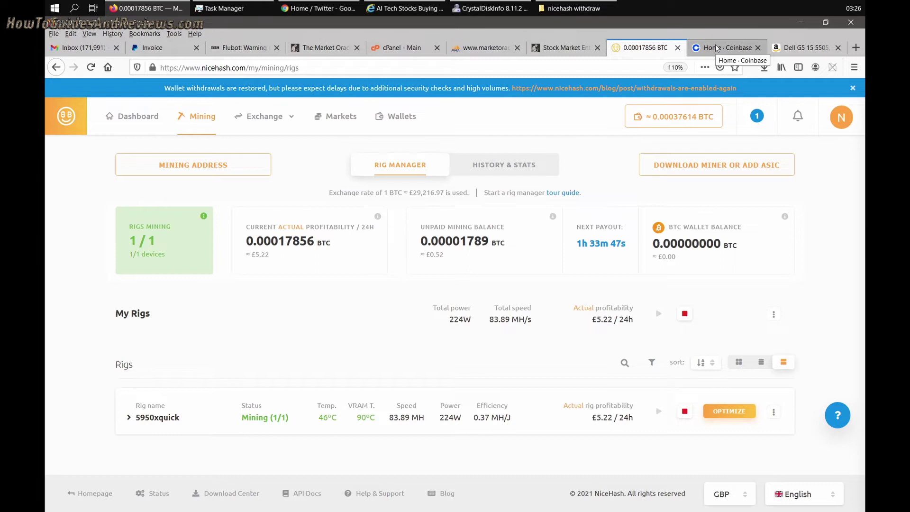
{"action": "left_click", "coordinate": [715, 49]}
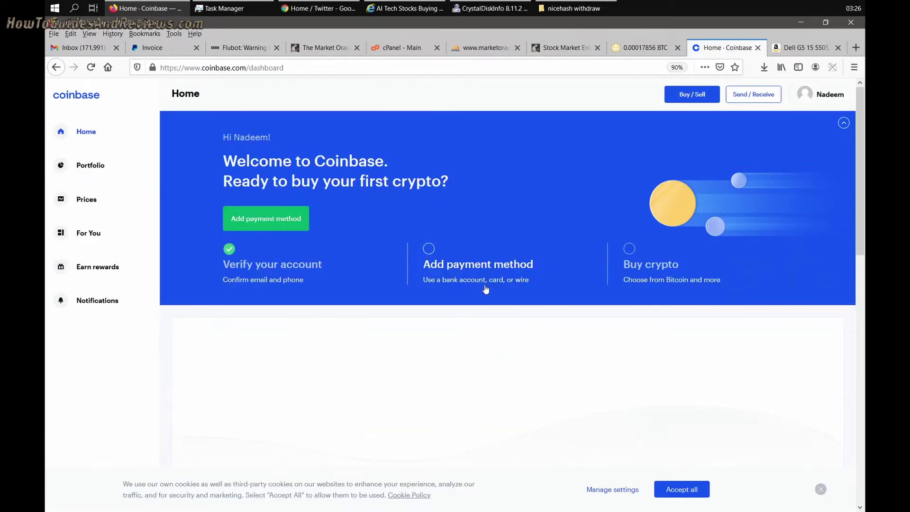
{"action": "scroll", "coordinate": [481, 320], "scroll_direction": "down", "scroll_amount": 3}
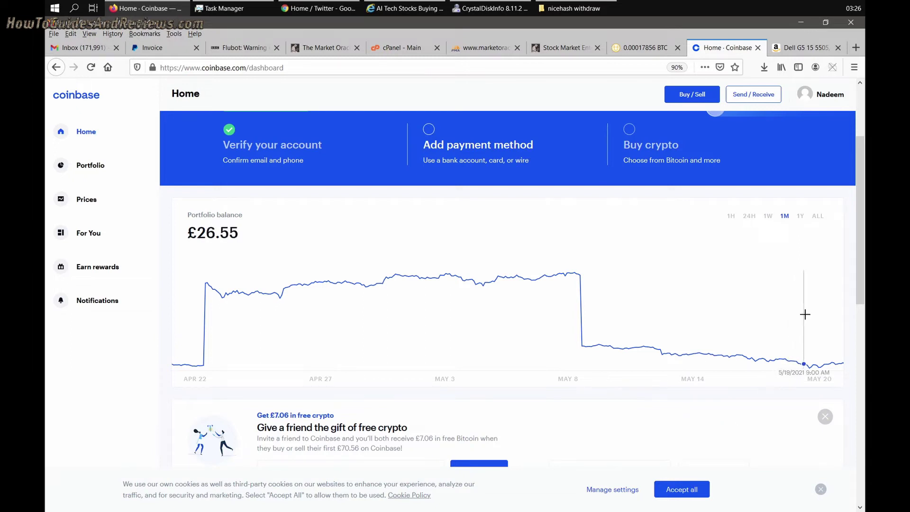
{"action": "left_click", "coordinate": [86, 167]}
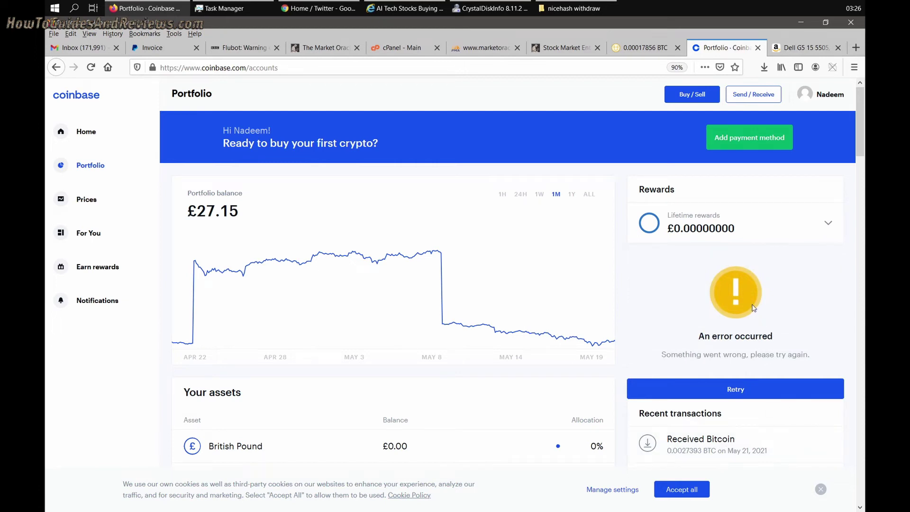
{"action": "scroll", "coordinate": [753, 348], "scroll_direction": "down", "scroll_amount": 3}
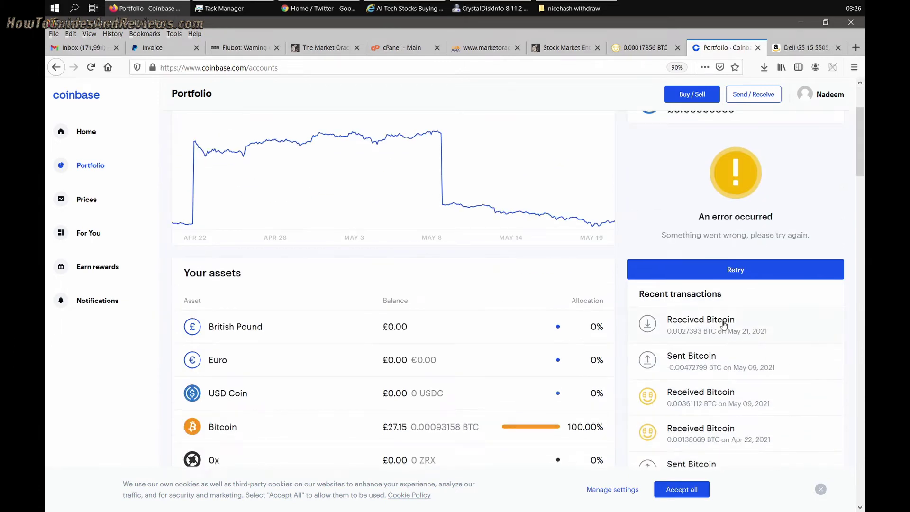
Open the Received Bitcoin transaction of May 21, 2021 in the Blockchain.com explorer without Protected Browser and examine its confirmations and details.
{"action": "left_click", "coordinate": [723, 324]}
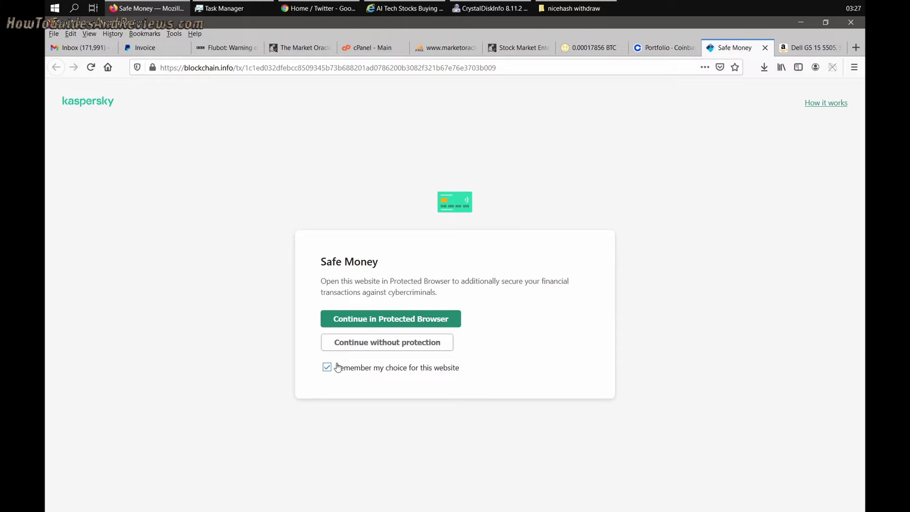
{"action": "left_click", "coordinate": [372, 346]}
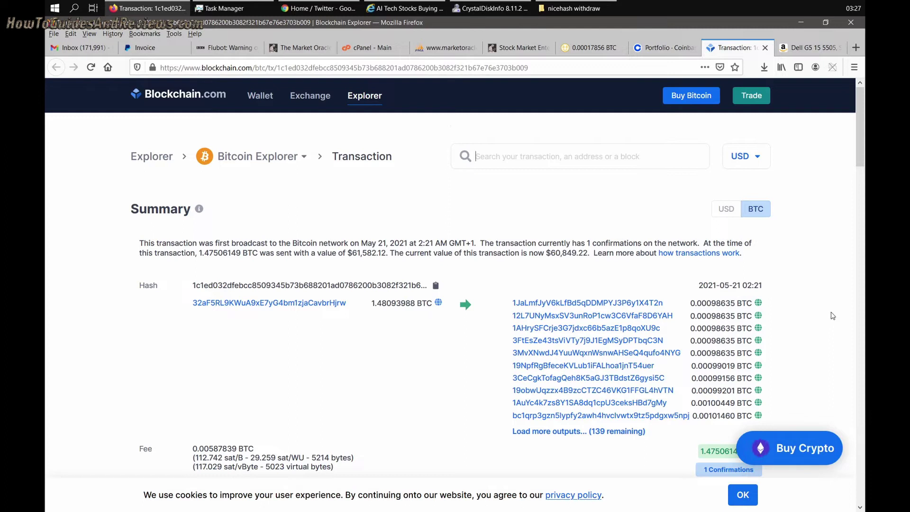
{"action": "scroll", "coordinate": [833, 316], "scroll_direction": "down", "scroll_amount": 3}
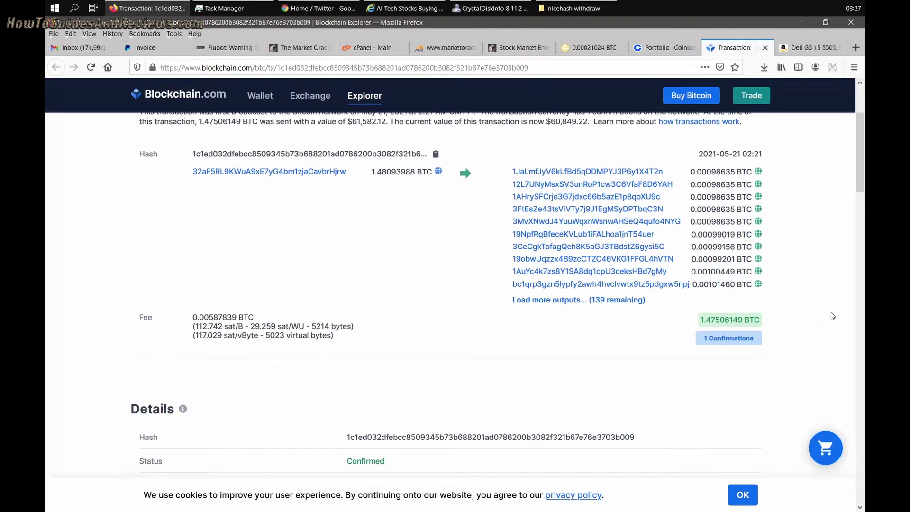
{"action": "scroll", "coordinate": [833, 316], "scroll_direction": "down", "scroll_amount": 4}
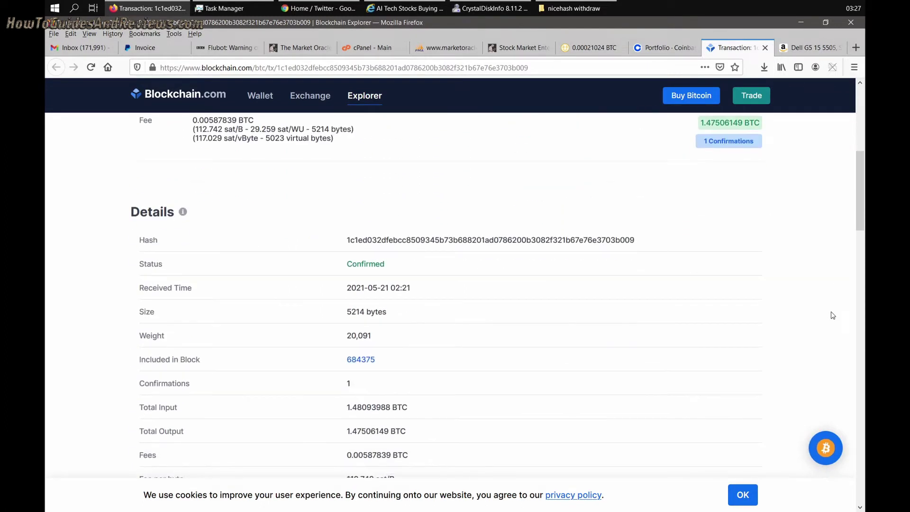
{"action": "scroll", "coordinate": [833, 316], "scroll_direction": "up", "scroll_amount": 7}
{"action": "key", "text": "ctrl+Page_Up"}
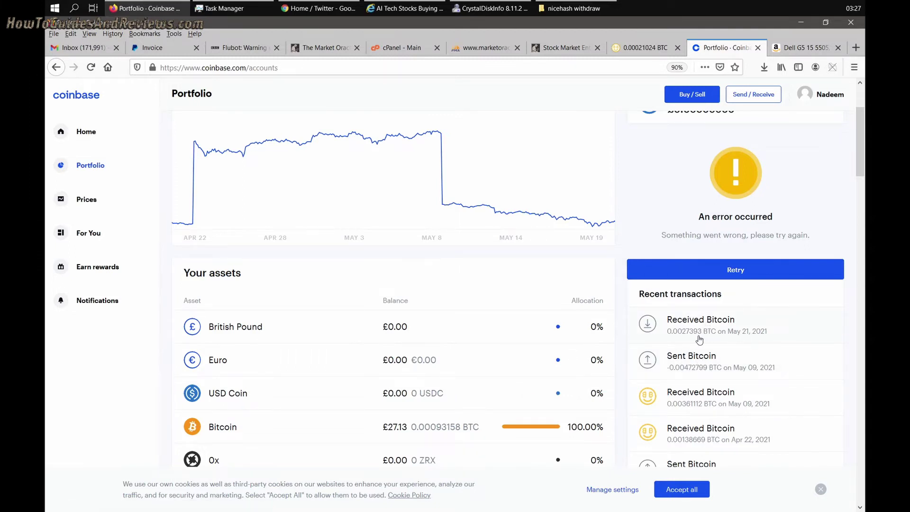
Switch back to NiceHash and review the mining history and stats and the wallets overview.
{"action": "left_click", "coordinate": [645, 47]}
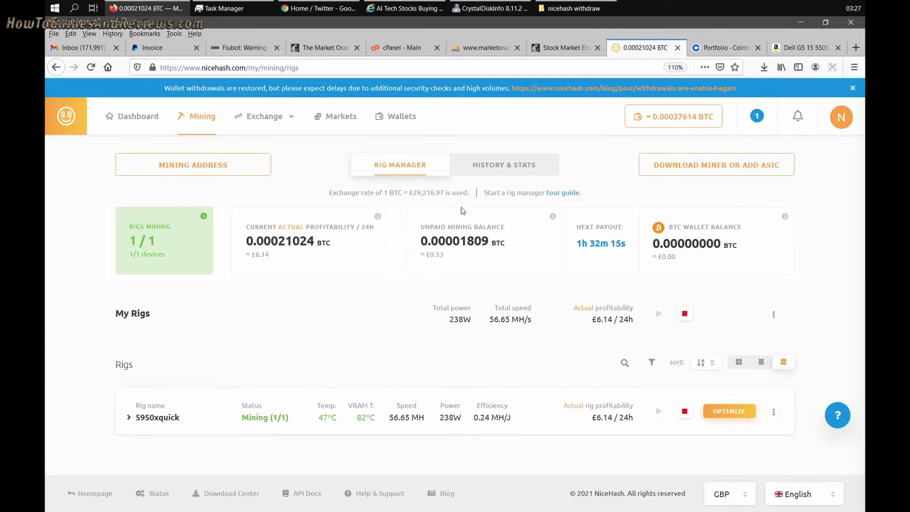
{"action": "left_click", "coordinate": [503, 166]}
{"action": "scroll", "coordinate": [714, 237], "scroll_direction": "down", "scroll_amount": 3}
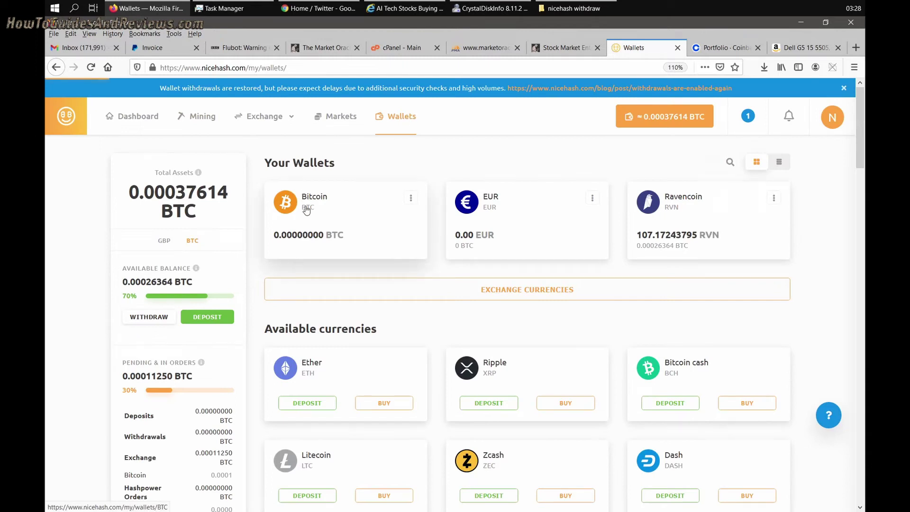
Open the Bitcoin wallet in NiceHash and examine the completed withdrawal and mining payments.
{"action": "left_click", "coordinate": [305, 209]}
{"action": "scroll", "coordinate": [620, 229], "scroll_direction": "down", "scroll_amount": 3}
{"action": "scroll", "coordinate": [576, 311], "scroll_direction": "down", "scroll_amount": 5}
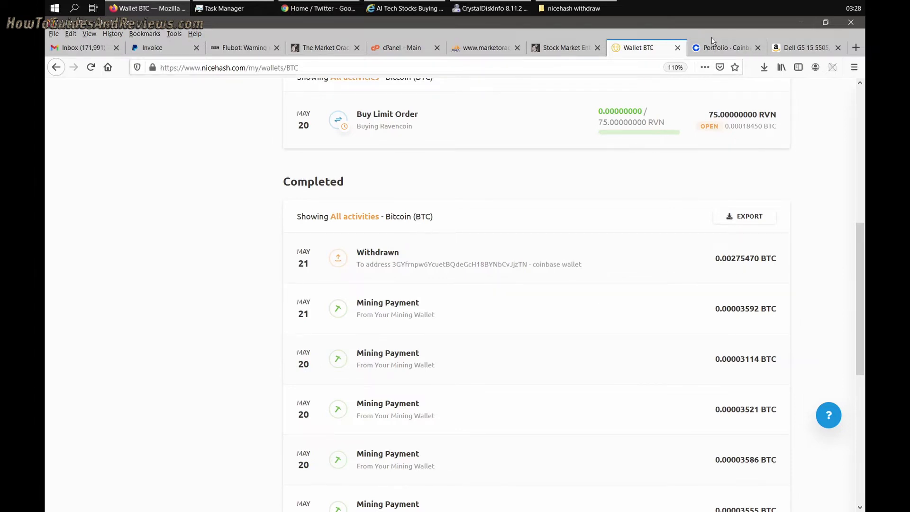
Switch to Coinbase, retry the section that failed to load, and review the portfolio balance and recent transactions.
{"action": "left_click", "coordinate": [725, 48]}
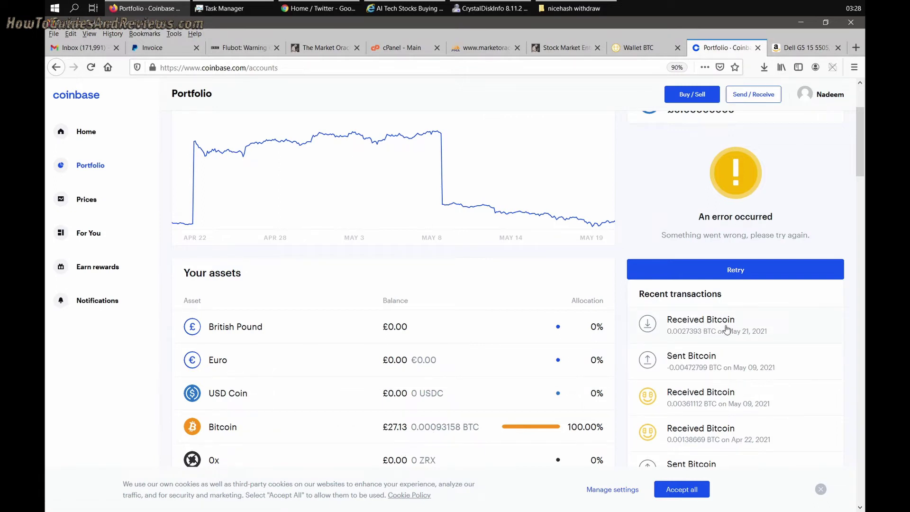
{"action": "left_click", "coordinate": [746, 271]}
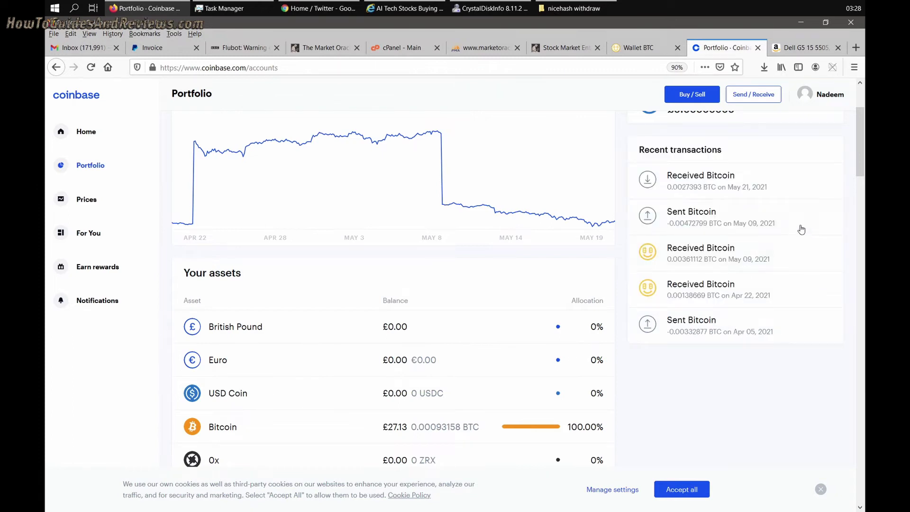
{"action": "scroll", "coordinate": [803, 224], "scroll_direction": "up", "scroll_amount": 2}
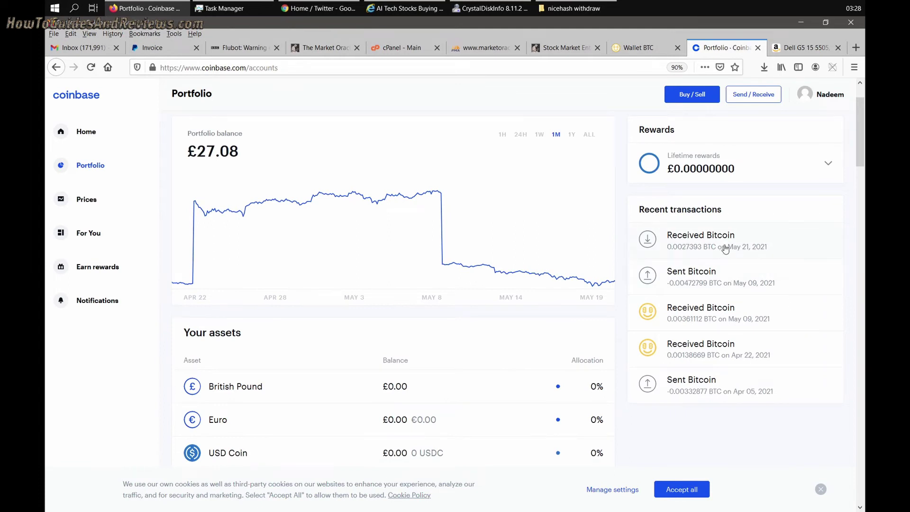
{"action": "scroll", "coordinate": [725, 248], "scroll_direction": "down", "scroll_amount": 4}
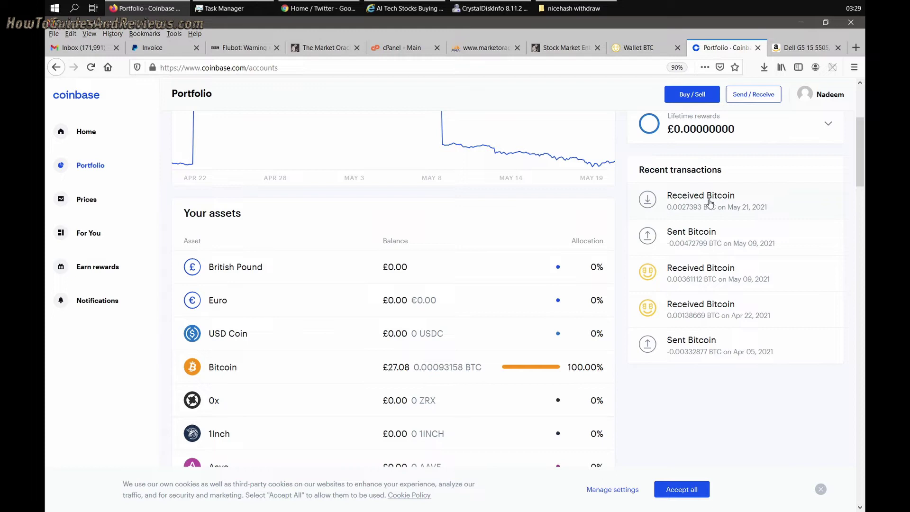
{"action": "scroll", "coordinate": [729, 217], "scroll_direction": "up", "scroll_amount": 3}
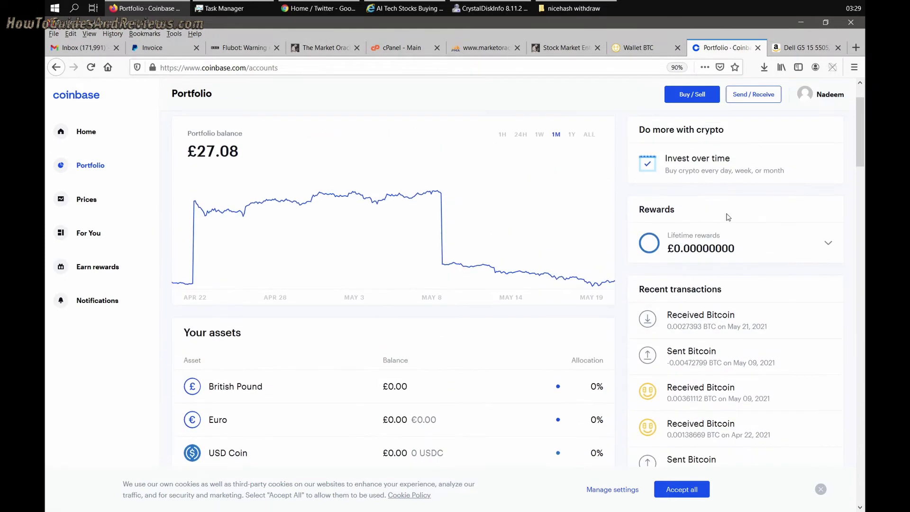
{"action": "scroll", "coordinate": [728, 217], "scroll_direction": "up", "scroll_amount": 2}
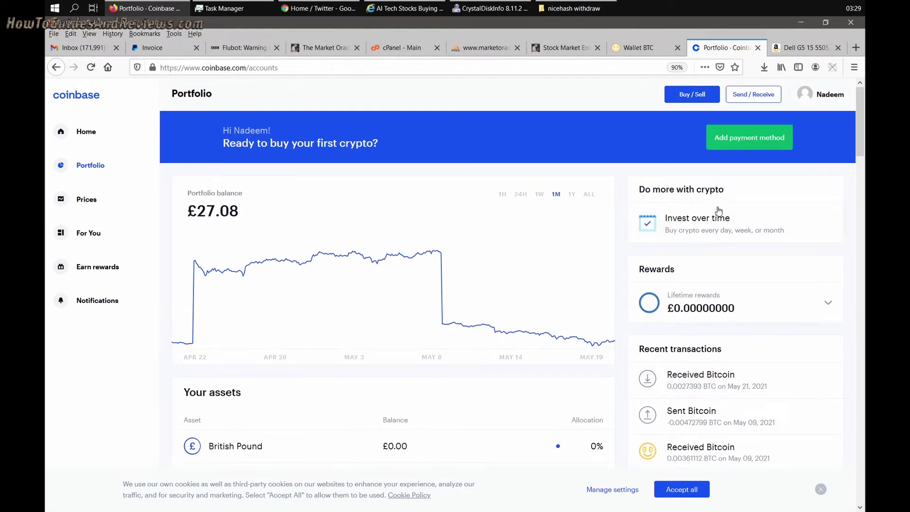
{"action": "scroll", "coordinate": [719, 211], "scroll_direction": "down", "scroll_amount": 2}
Open the Received Bitcoin transaction of May 21, 2021 and compare its time and status with the system clock.
{"action": "left_click", "coordinate": [726, 317]}
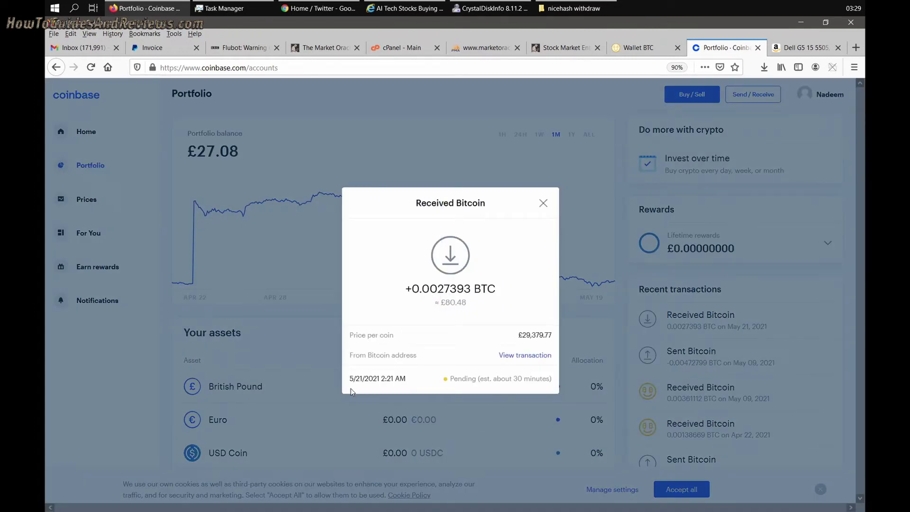
{"action": "mouse_move", "coordinate": [482, 380]}
{"action": "left_mouse_down"}
{"action": "mouse_move", "coordinate": [559, 381]}
{"action": "mouse_move", "coordinate": [475, 389]}
{"action": "left_mouse_up"}
{"action": "left_click", "coordinate": [853, 8]}
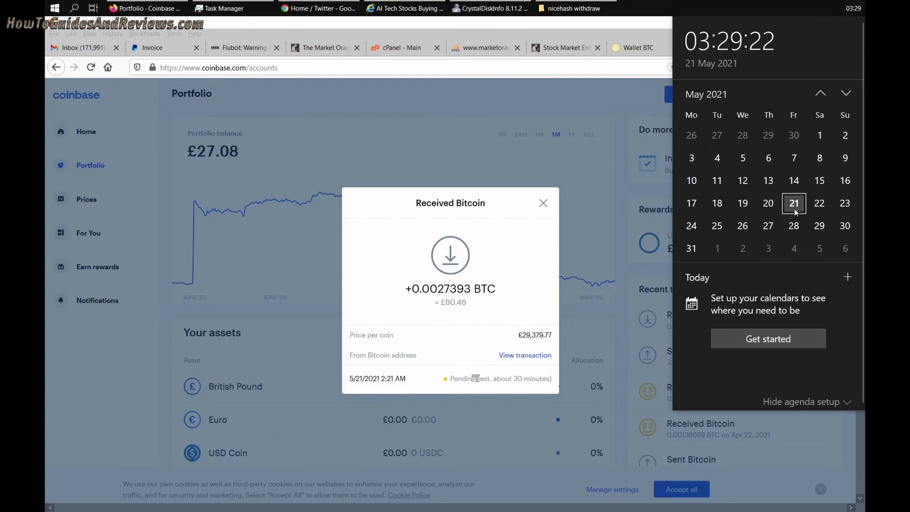
{"action": "left_click", "coordinate": [495, 116]}
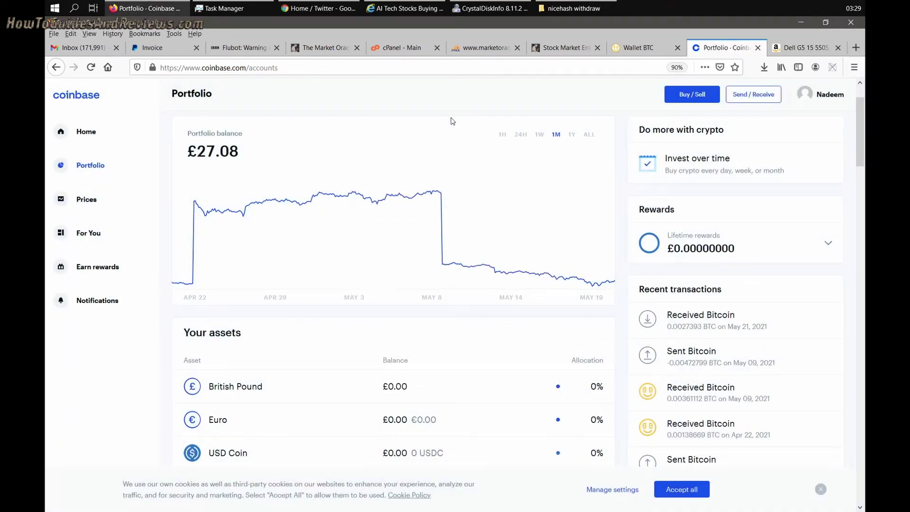
Check the Bitcoin balance in the Coinbase asset list against the portfolio balance.
{"action": "scroll", "coordinate": [276, 213], "scroll_direction": "down", "scroll_amount": 3}
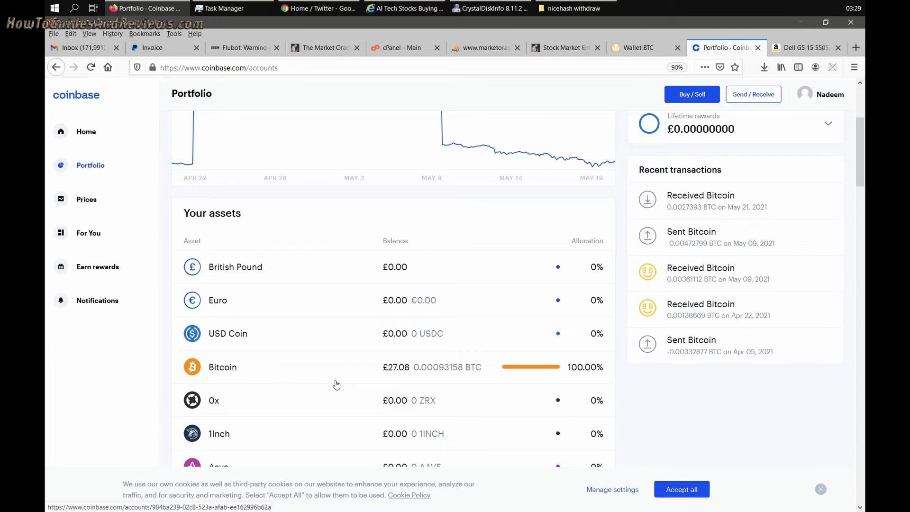
{"action": "scroll", "coordinate": [414, 372], "scroll_direction": "up", "scroll_amount": 2}
{"action": "scroll", "coordinate": [432, 374], "scroll_direction": "up", "scroll_amount": 2}
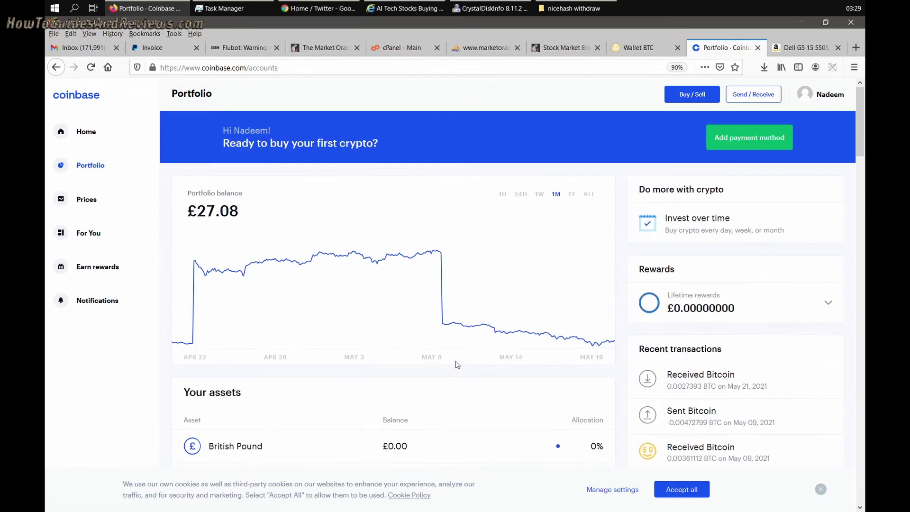
{"action": "scroll", "coordinate": [457, 362], "scroll_direction": "down", "scroll_amount": 5}
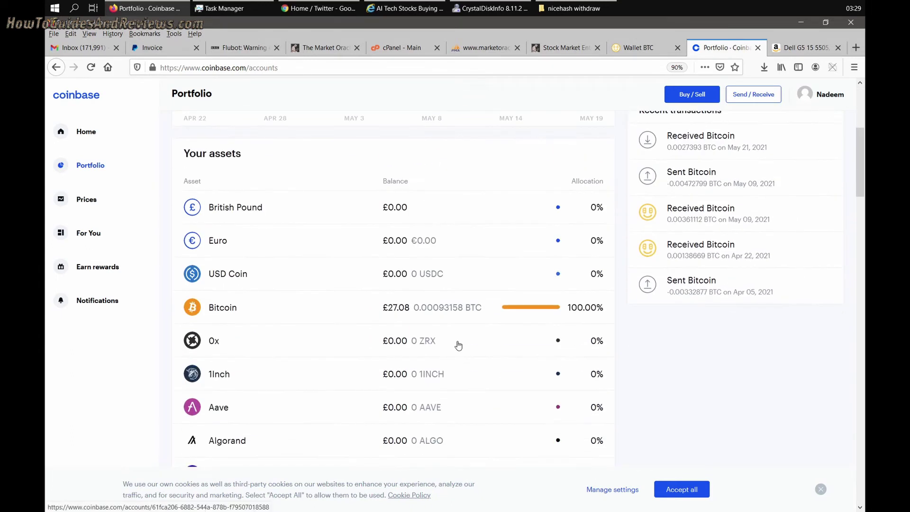
{"action": "scroll", "coordinate": [459, 344], "scroll_direction": "up", "scroll_amount": 1}
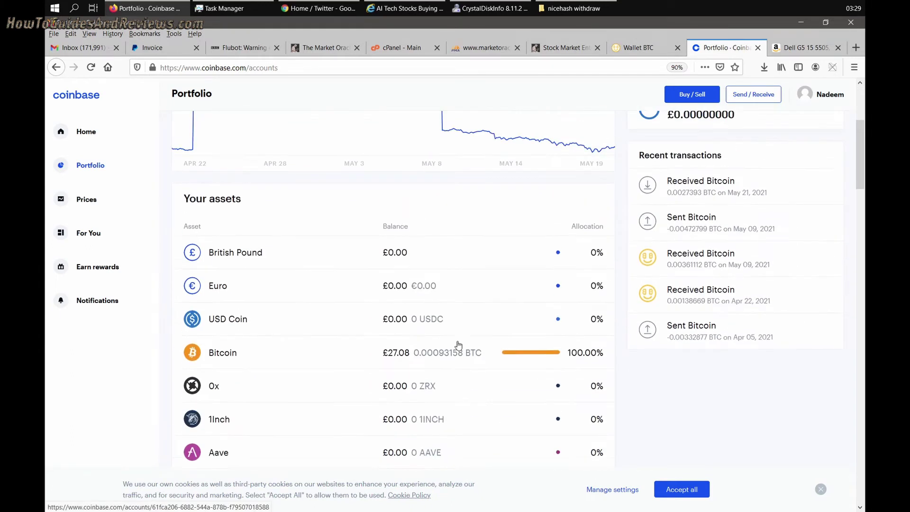
View the received Bitcoin transaction in the Blockchain.com explorer and examine its confirmations, status and fees.
{"action": "left_click", "coordinate": [722, 211]}
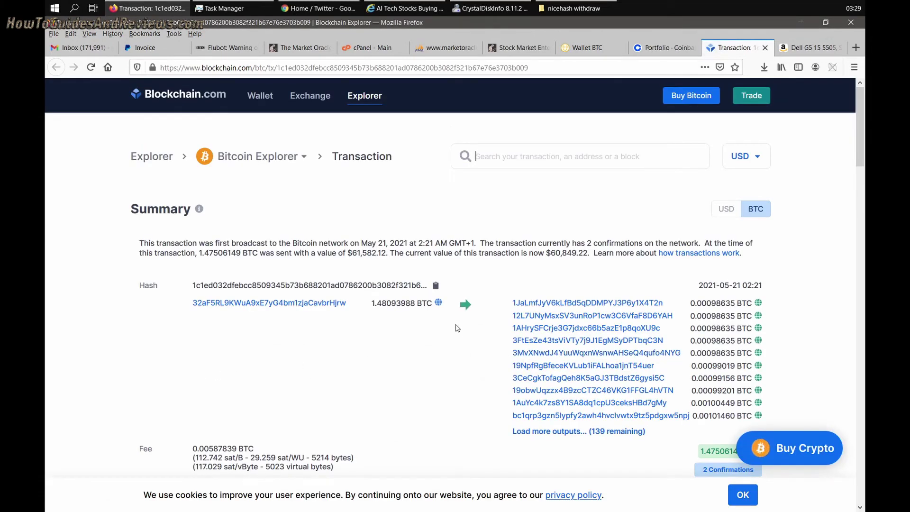
{"action": "scroll", "coordinate": [454, 324], "scroll_direction": "down", "scroll_amount": 3}
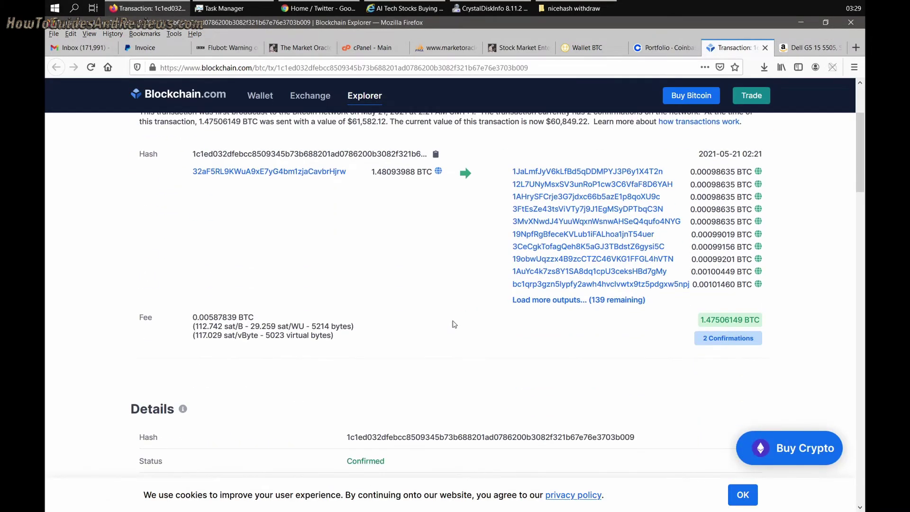
{"action": "scroll", "coordinate": [454, 325], "scroll_direction": "down", "scroll_amount": 10}
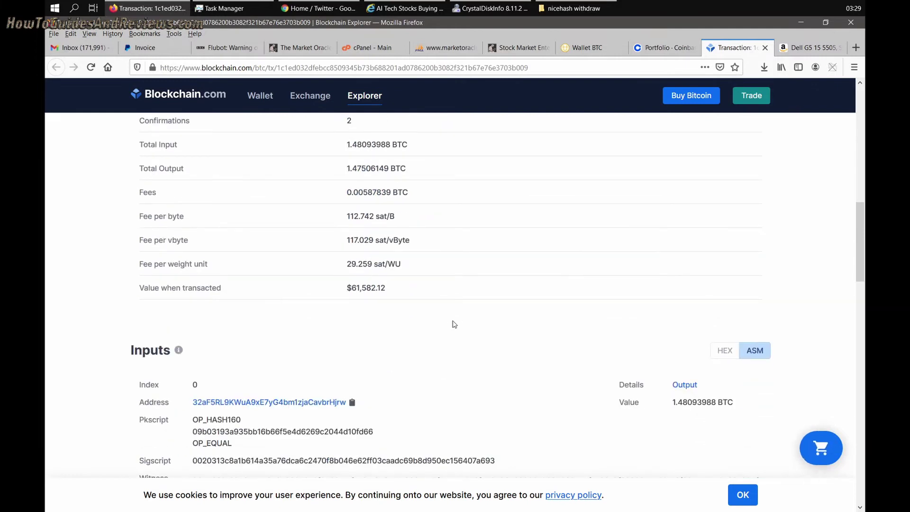
{"action": "scroll", "coordinate": [454, 324], "scroll_direction": "down", "scroll_amount": 3}
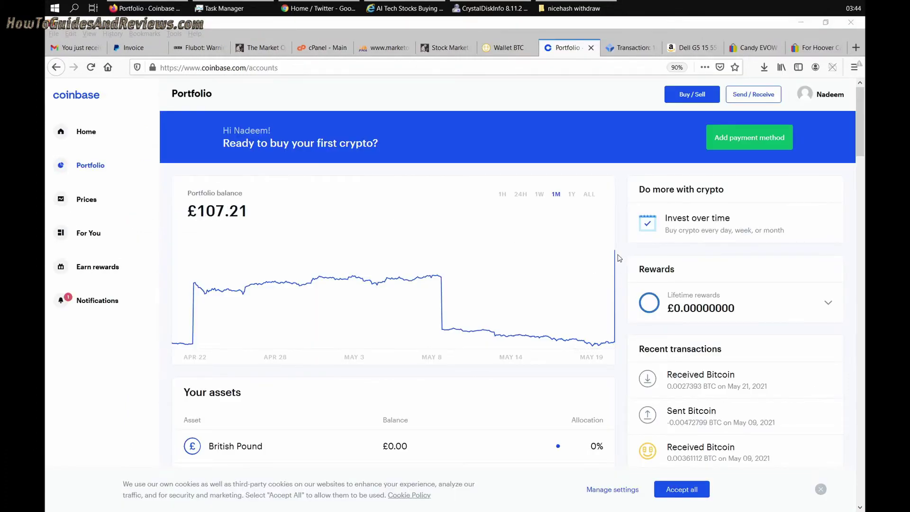
Check the system clock, then examine the Coinbase portfolio balance chart over the 24H and 1H ranges.
{"action": "left_click", "coordinate": [854, 9]}
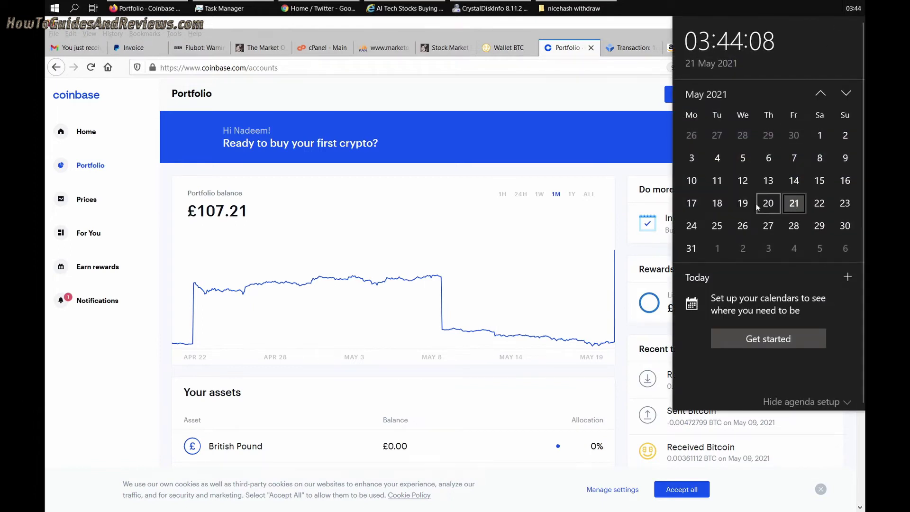
{"action": "left_click", "coordinate": [559, 101]}
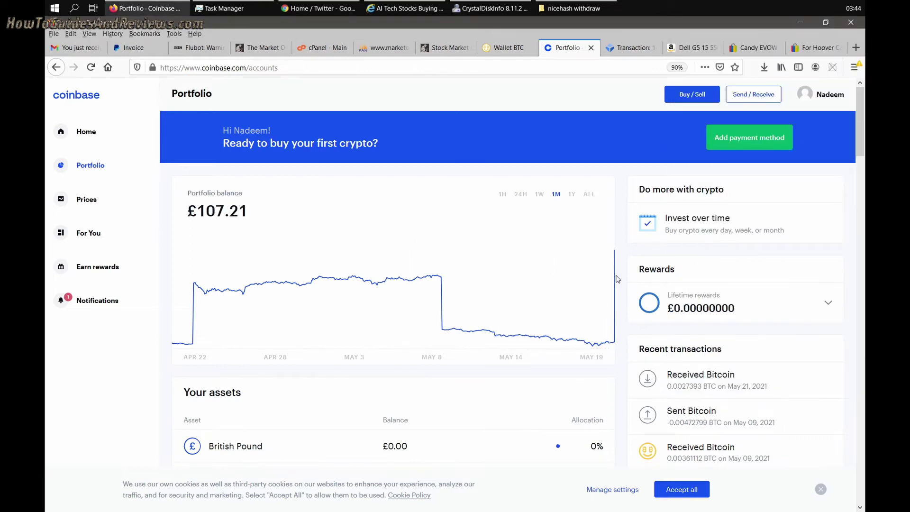
{"action": "left_click", "coordinate": [520, 194]}
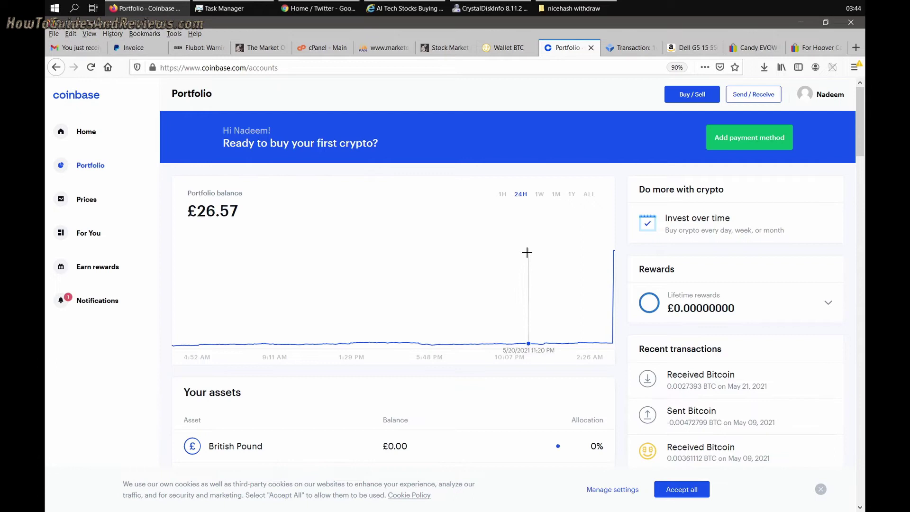
{"action": "left_click", "coordinate": [502, 195]}
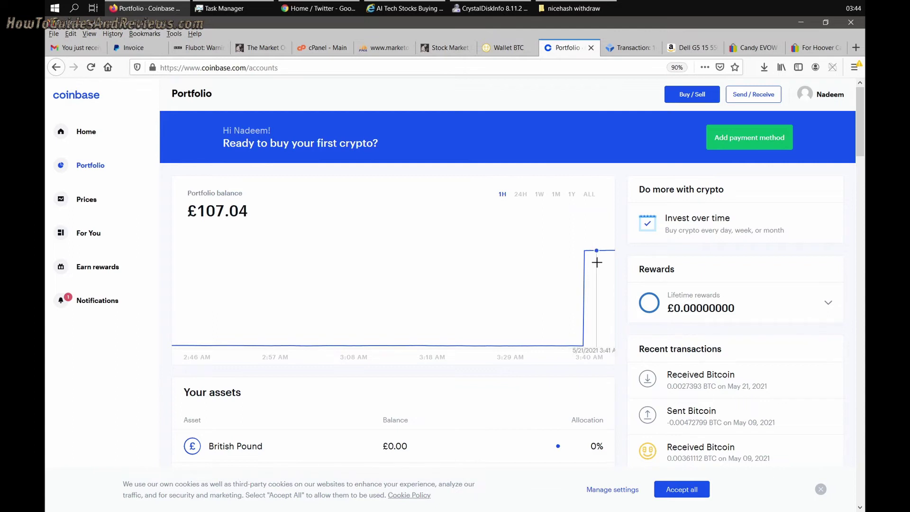
{"action": "scroll", "coordinate": [603, 263], "scroll_direction": "down", "scroll_amount": 2}
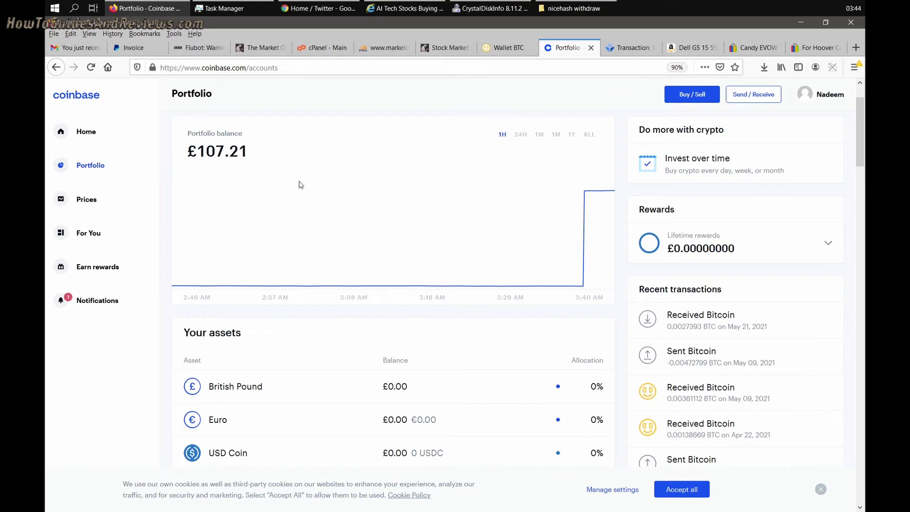
Switch to the NiceHash dashboard, look over the Excavator miner's output, and minimize its window.
{"action": "left_click", "coordinate": [509, 48]}
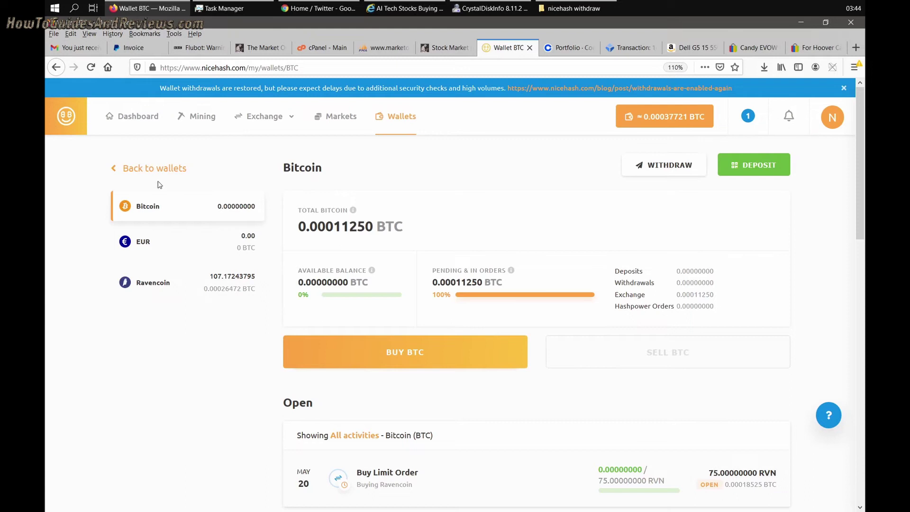
{"action": "left_click", "coordinate": [149, 116]}
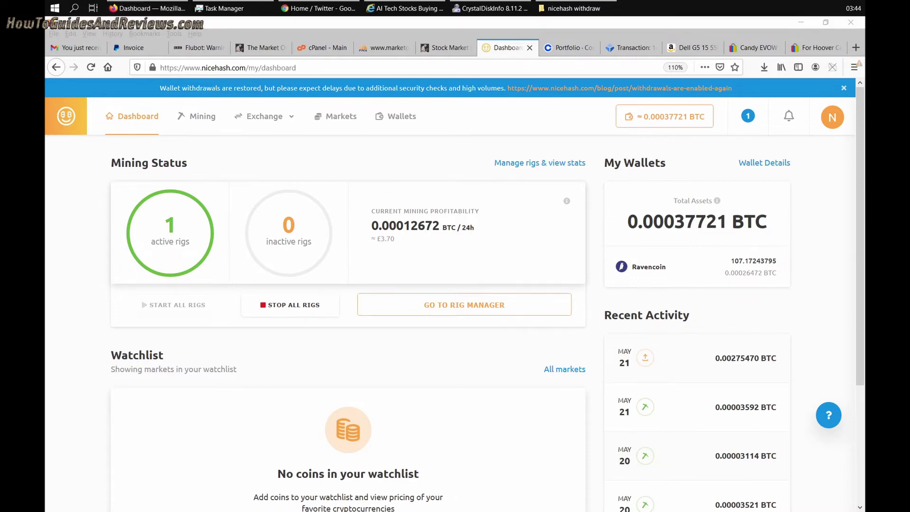
{"action": "left_click_drag", "start_coordinate": [865, 140], "coordinate": [467, 115]}
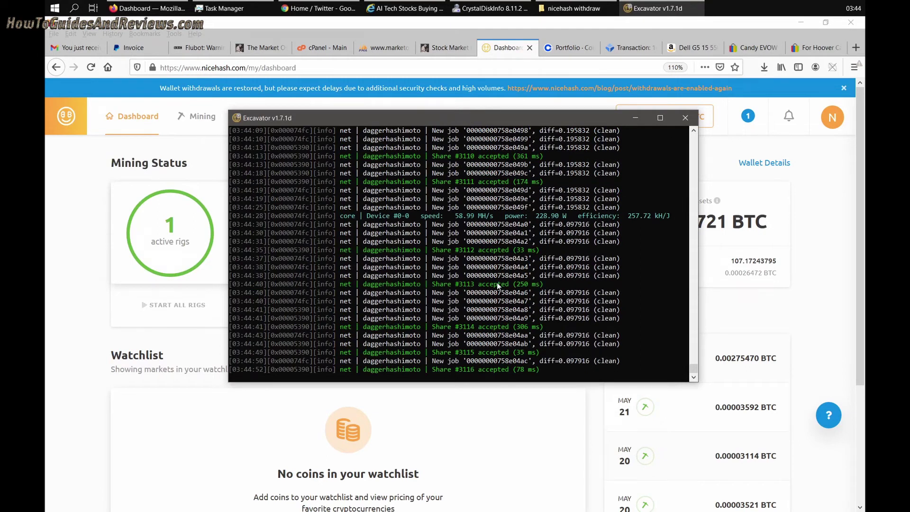
{"action": "left_click", "coordinate": [634, 117]}
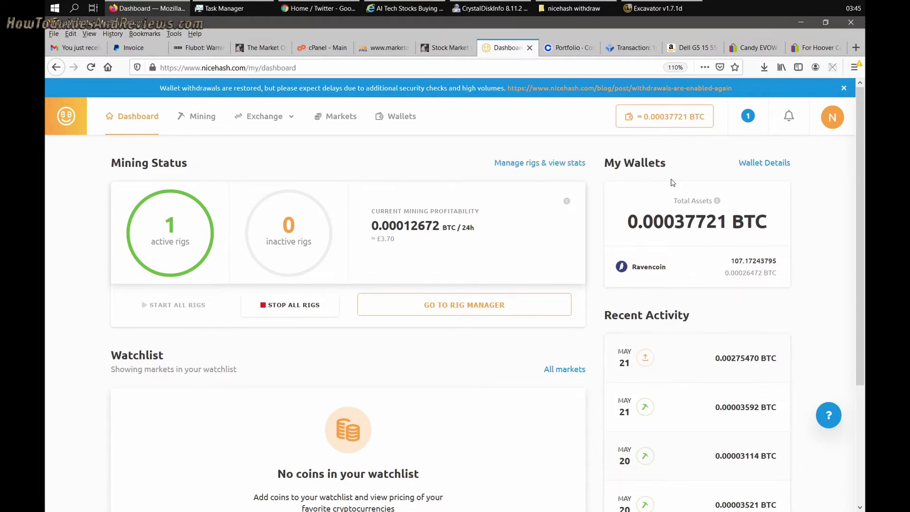
Review the total assets and recent activity on the NiceHash dashboard.
{"action": "scroll", "coordinate": [690, 196], "scroll_direction": "down", "scroll_amount": 2}
{"action": "scroll", "coordinate": [689, 196], "scroll_direction": "down", "scroll_amount": 1}
{"action": "scroll", "coordinate": [691, 203], "scroll_direction": "up", "scroll_amount": 3}
{"action": "scroll", "coordinate": [663, 237], "scroll_direction": "down", "scroll_amount": 3}
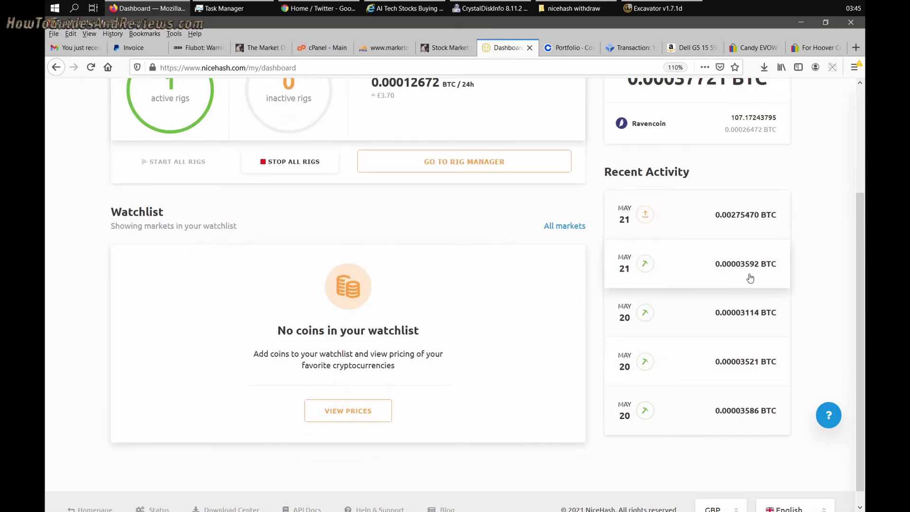
{"action": "scroll", "coordinate": [749, 279], "scroll_direction": "up", "scroll_amount": 3}
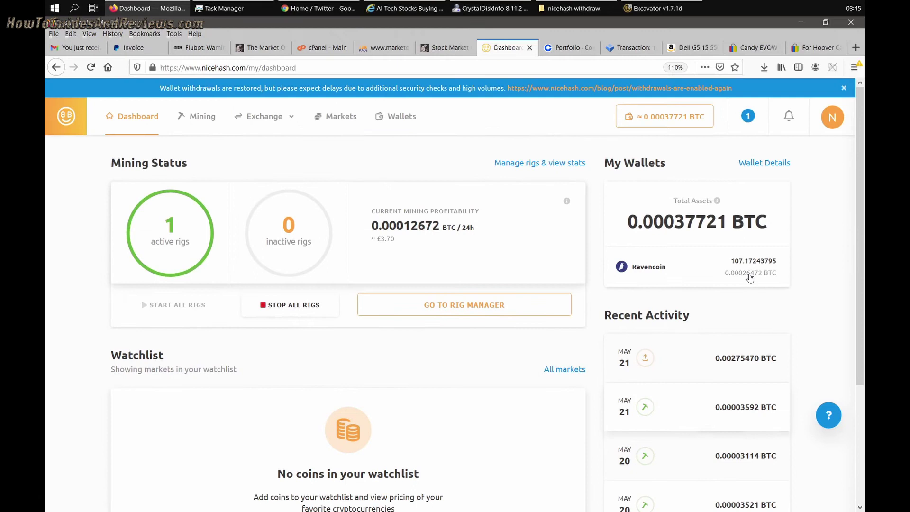
Go through the rig manager to History & Stats and examine the next payout, projected income, mining history and last payments.
{"action": "left_click", "coordinate": [546, 164]}
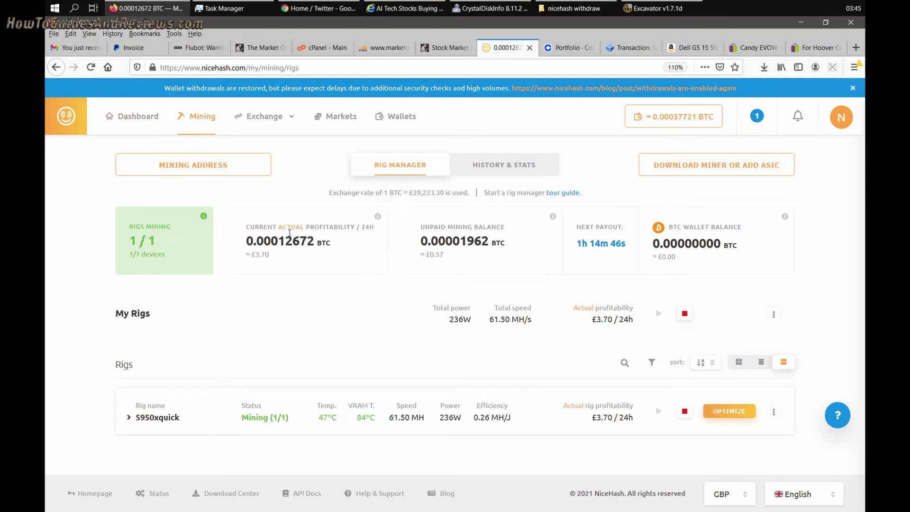
{"action": "left_click", "coordinate": [495, 168]}
{"action": "scroll", "coordinate": [605, 261], "scroll_direction": "down", "scroll_amount": 4}
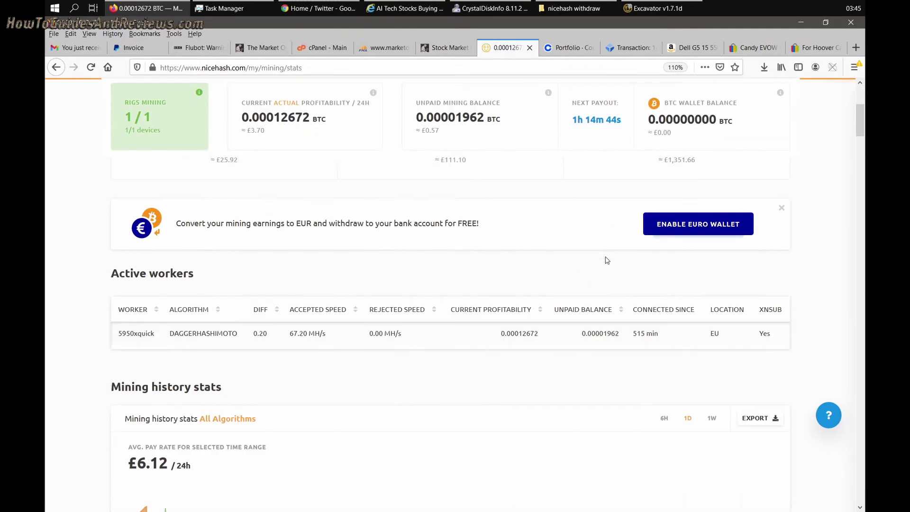
{"action": "scroll", "coordinate": [669, 384], "scroll_direction": "down", "scroll_amount": 4}
{"action": "scroll", "coordinate": [670, 380], "scroll_direction": "down", "scroll_amount": 4}
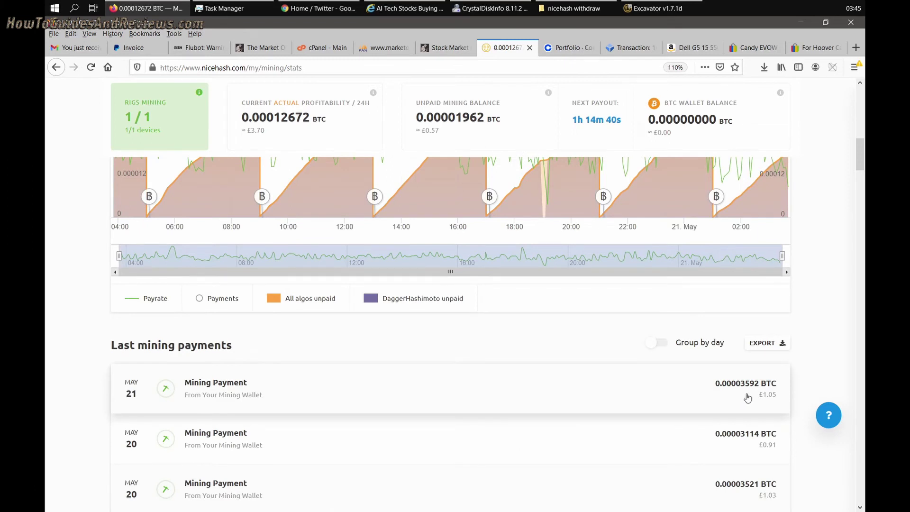
{"action": "scroll", "coordinate": [747, 397], "scroll_direction": "up", "scroll_amount": 5}
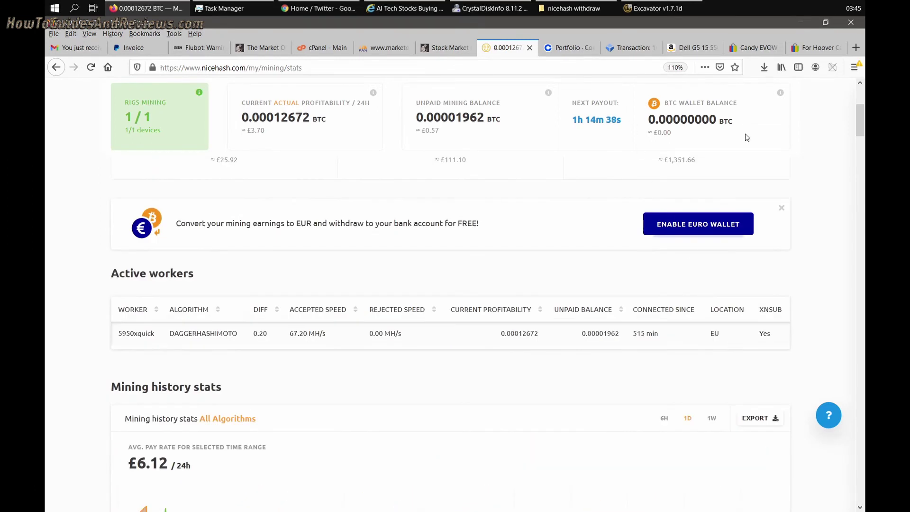
{"action": "scroll", "coordinate": [748, 137], "scroll_direction": "up", "scroll_amount": 4}
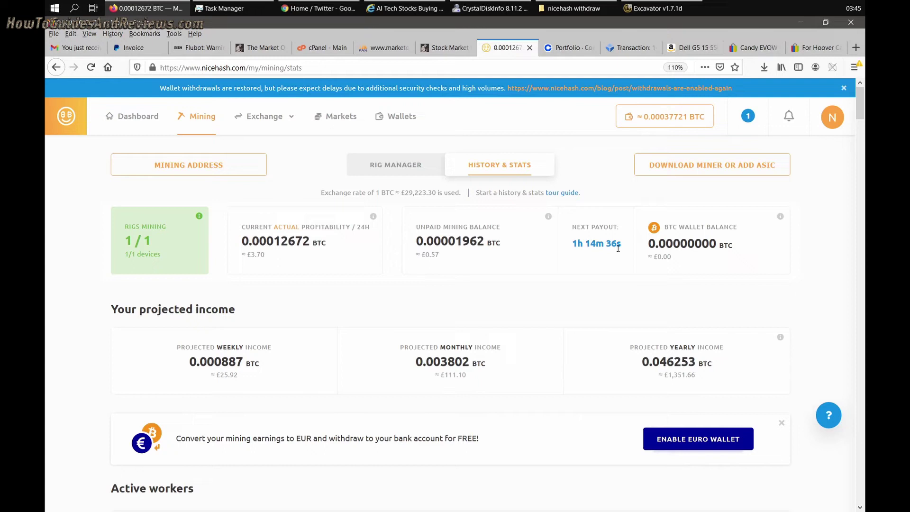
{"action": "scroll", "coordinate": [743, 254], "scroll_direction": "down", "scroll_amount": 7}
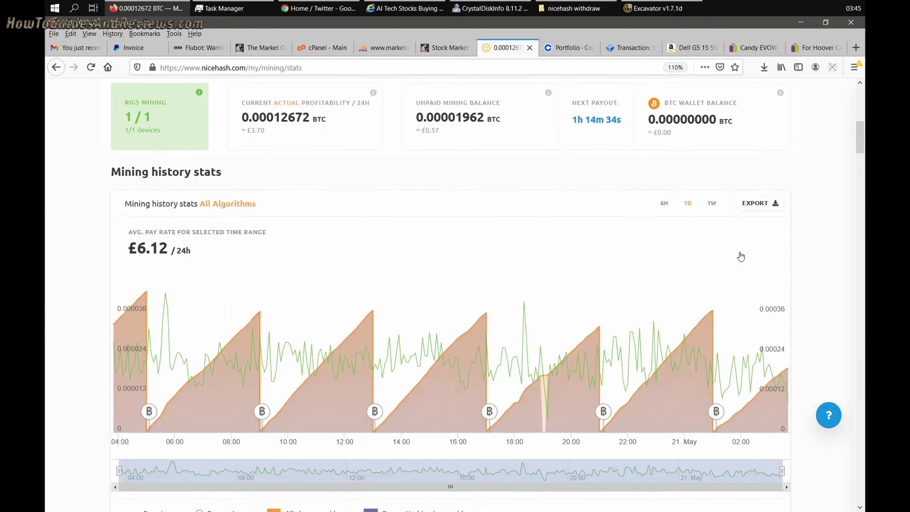
Examine the mining history chart, active workers and projected income on the mining stats page.
{"action": "scroll", "coordinate": [741, 257], "scroll_direction": "down", "scroll_amount": 6}
{"action": "scroll", "coordinate": [727, 299], "scroll_direction": "up", "scroll_amount": 11}
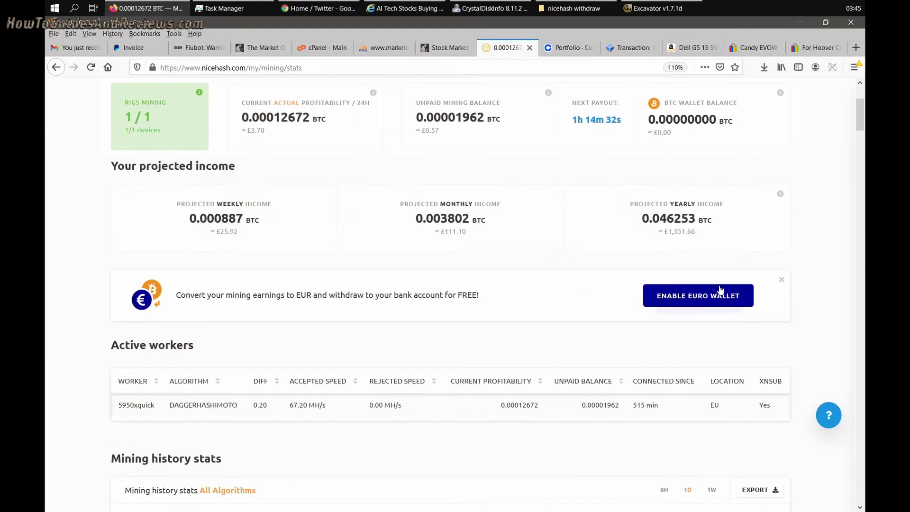
{"action": "scroll", "coordinate": [720, 290], "scroll_direction": "up", "scroll_amount": 3}
Open the wallets overview and review the wallet balances, available balance and pending amounts.
{"action": "left_click", "coordinate": [673, 119]}
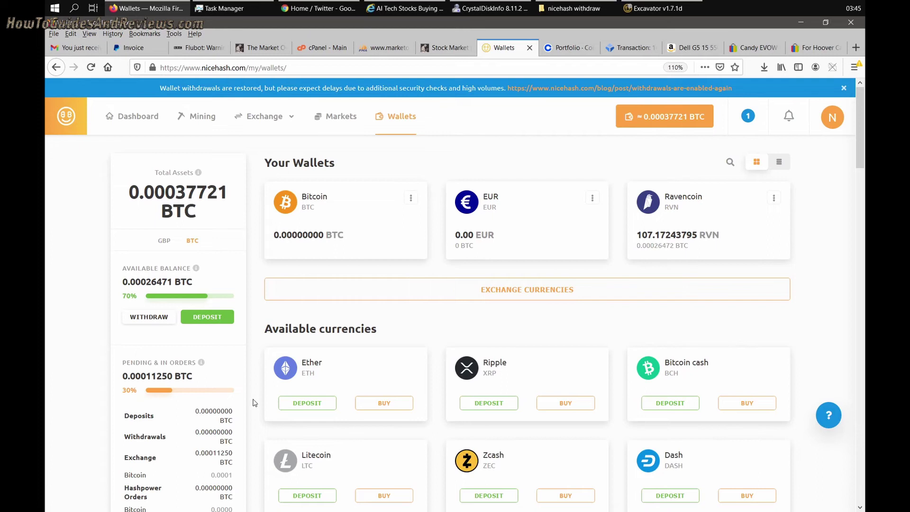
{"action": "scroll", "coordinate": [239, 372], "scroll_direction": "down", "scroll_amount": 1}
{"action": "scroll", "coordinate": [239, 377], "scroll_direction": "down", "scroll_amount": 3}
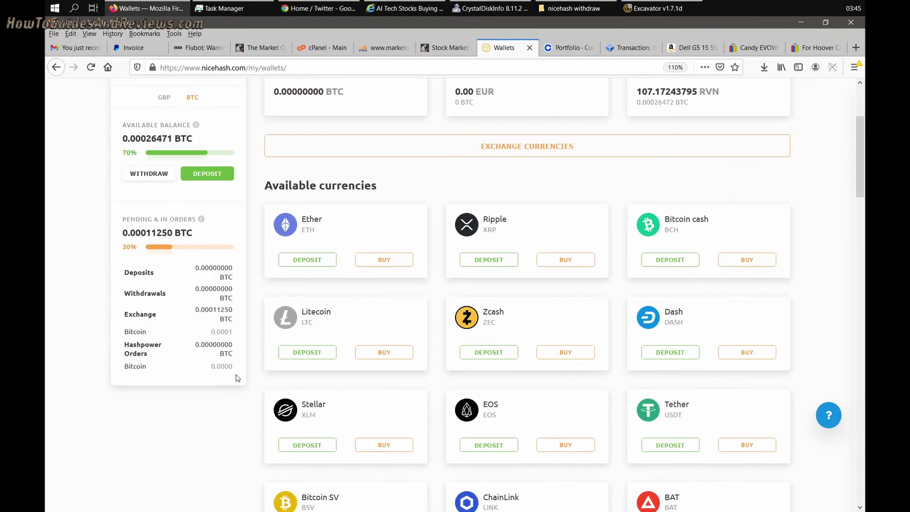
{"action": "scroll", "coordinate": [235, 372], "scroll_direction": "up", "scroll_amount": 3}
Return to the dashboard, then check the mining figures in the rig manager and in History & Stats.
{"action": "left_click", "coordinate": [157, 119]}
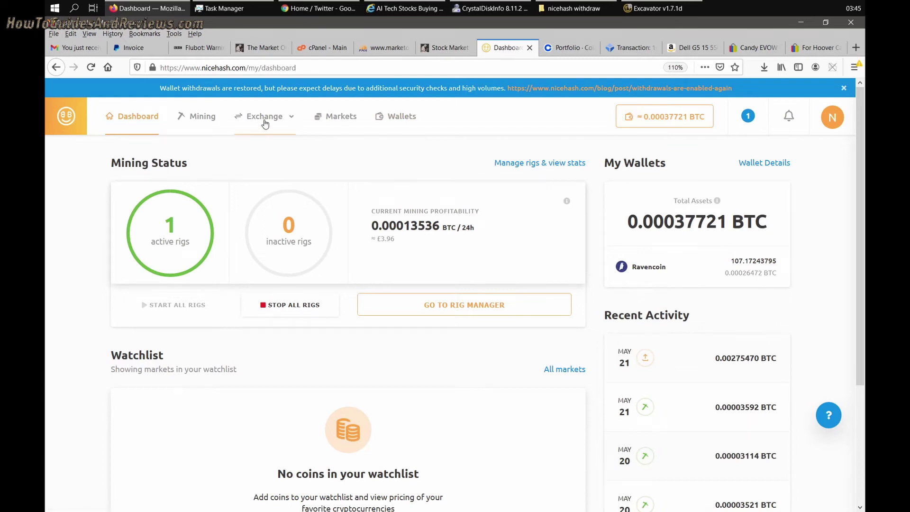
{"action": "left_click", "coordinate": [201, 119]}
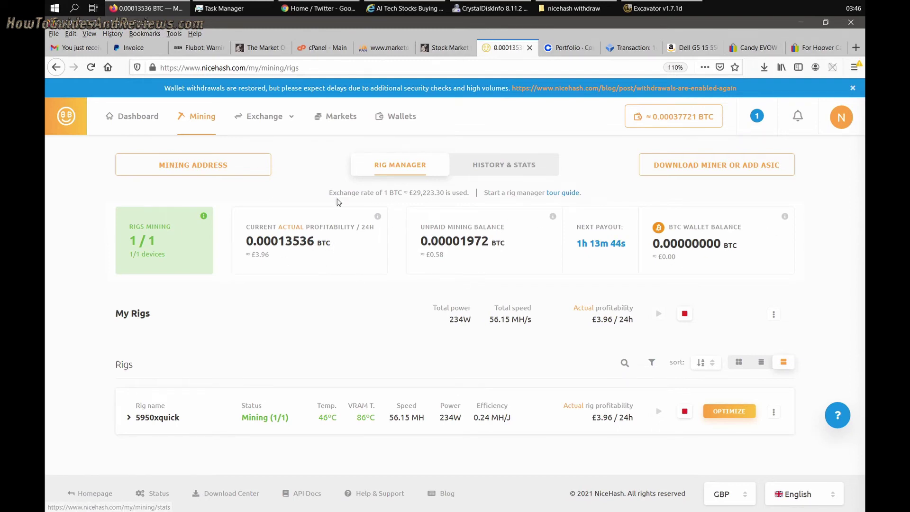
{"action": "left_click", "coordinate": [509, 162]}
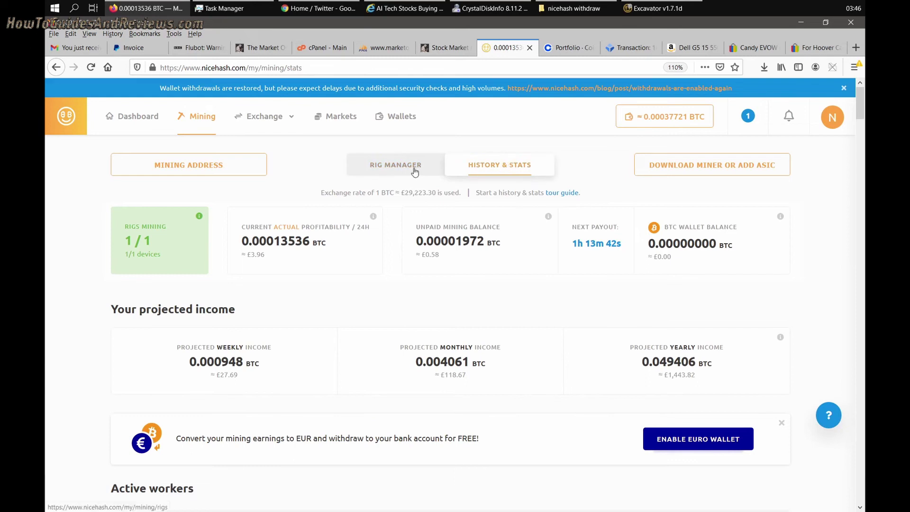
{"action": "left_click", "coordinate": [413, 167]}
{"action": "left_click", "coordinate": [486, 161]}
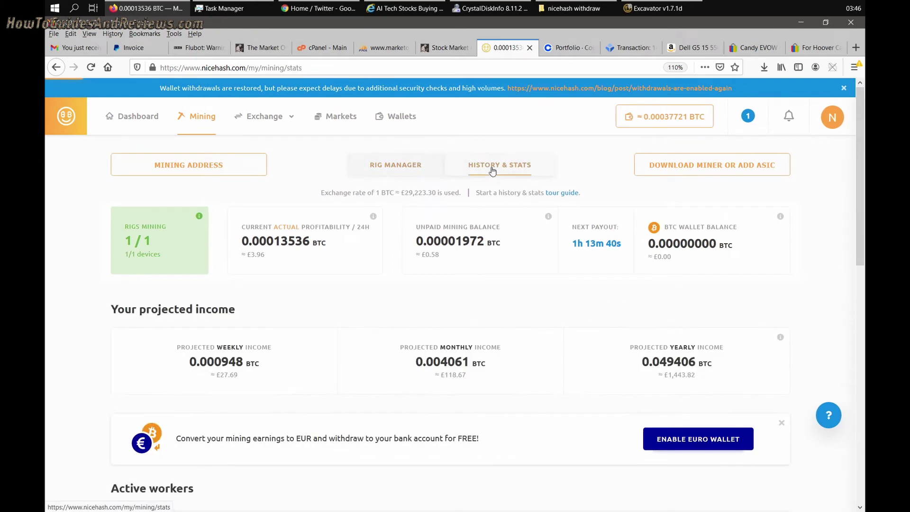
Try to withdraw the maximum amount from the Bitcoin wallet to the coinbase wallet (BTC), then close the withdrawal form.
{"action": "left_click", "coordinate": [673, 116]}
{"action": "left_click", "coordinate": [311, 214]}
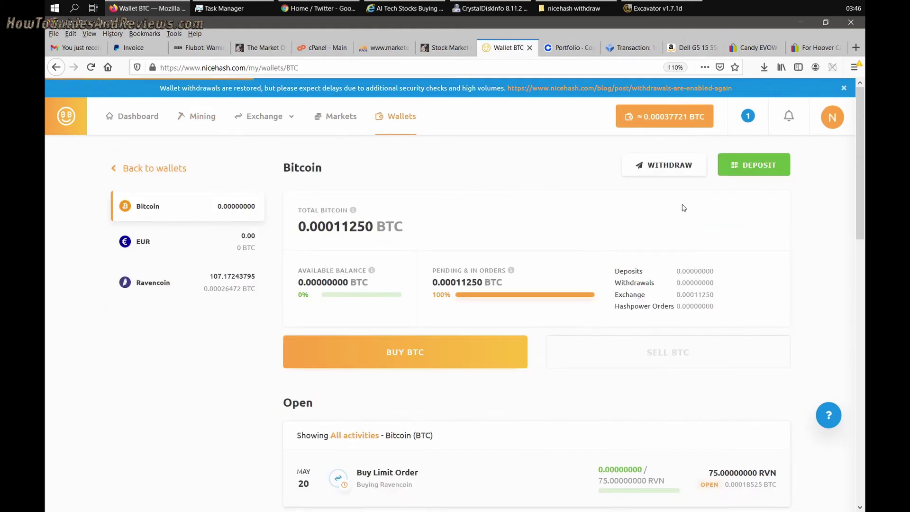
{"action": "left_click", "coordinate": [671, 171]}
{"action": "double_click", "coordinate": [455, 260]}
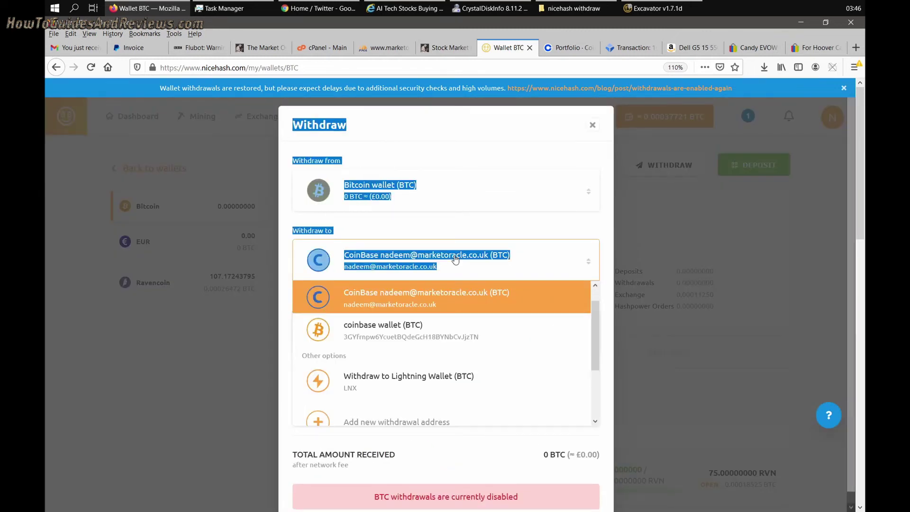
{"action": "left_click", "coordinate": [422, 336]}
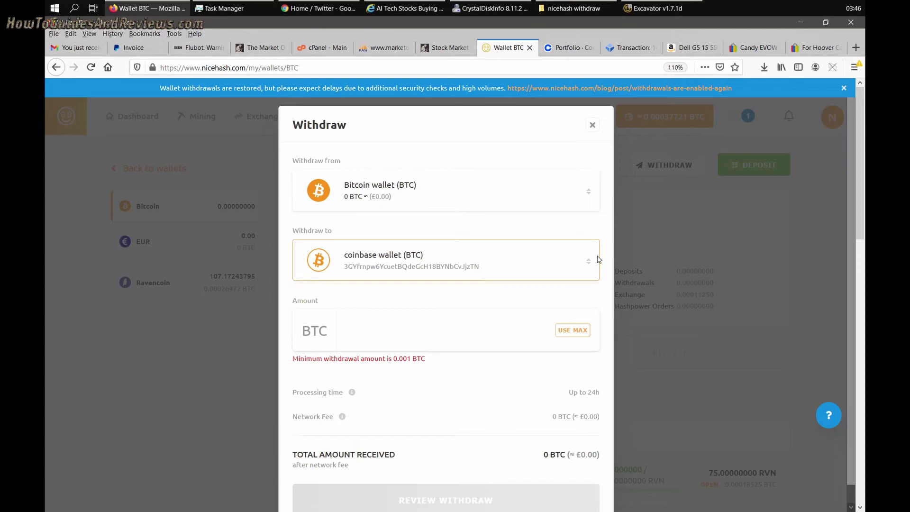
{"action": "left_click", "coordinate": [561, 332]}
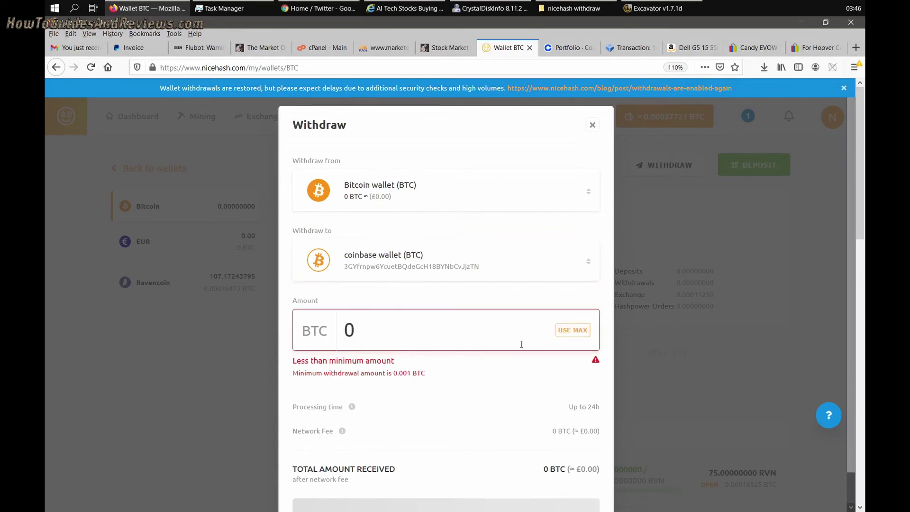
{"action": "scroll", "coordinate": [472, 474], "scroll_direction": "down", "scroll_amount": 1}
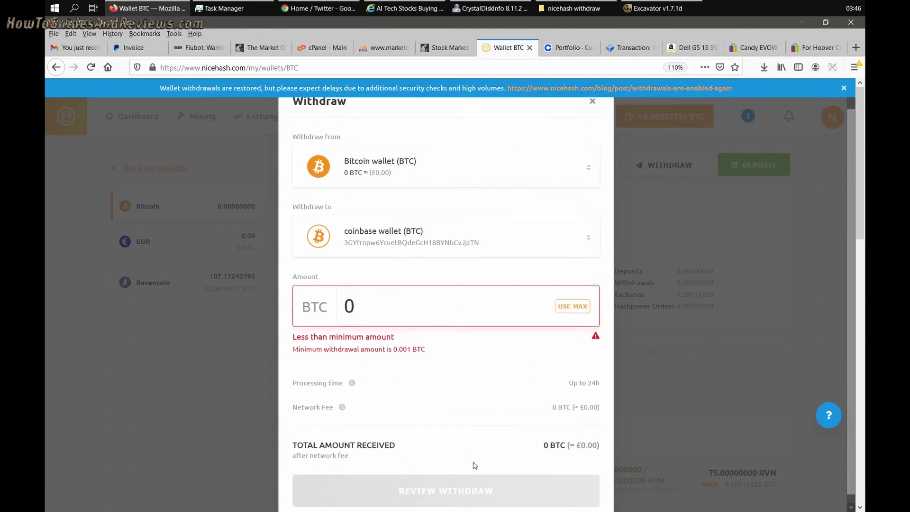
{"action": "scroll", "coordinate": [475, 462], "scroll_direction": "up", "scroll_amount": 1}
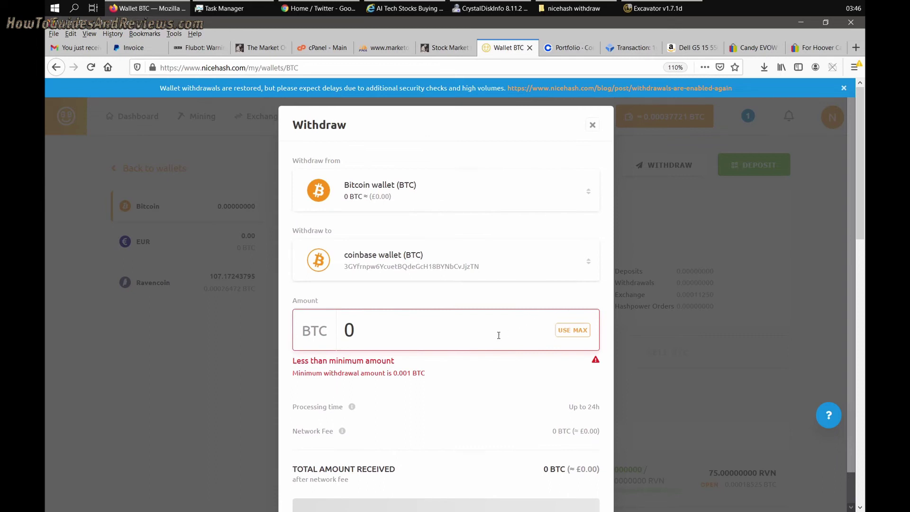
{"action": "double_click", "coordinate": [410, 338]}
{"action": "left_click", "coordinate": [593, 124]}
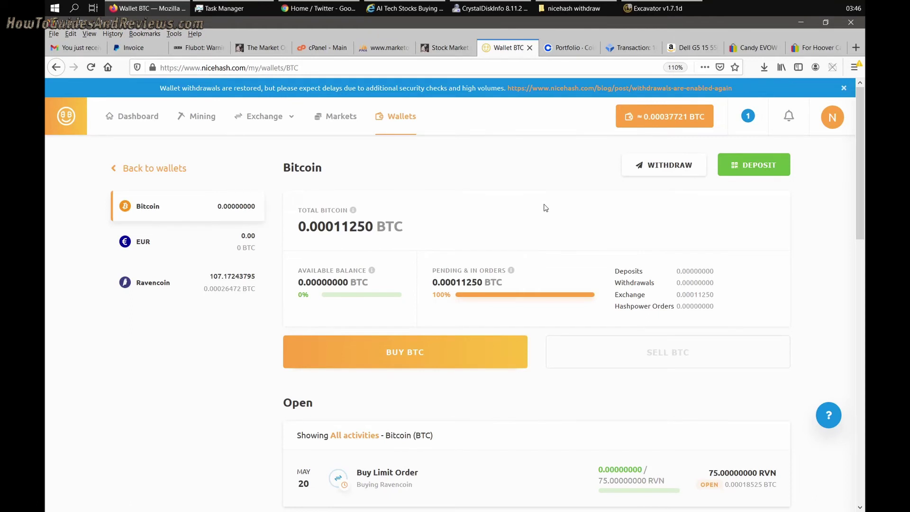
Go back to the dashboard and read the blog announcement about withdrawals linked in its banner.
{"action": "left_click", "coordinate": [147, 112]}
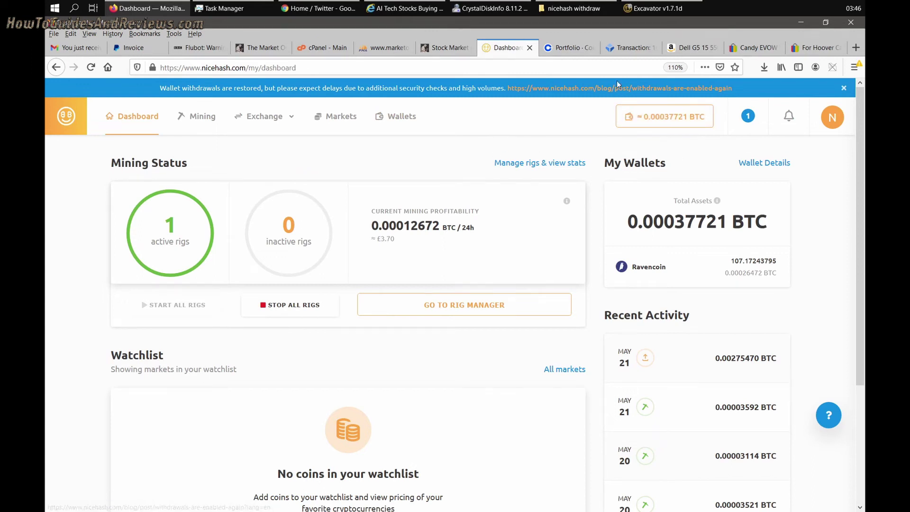
{"action": "left_click", "coordinate": [618, 87]}
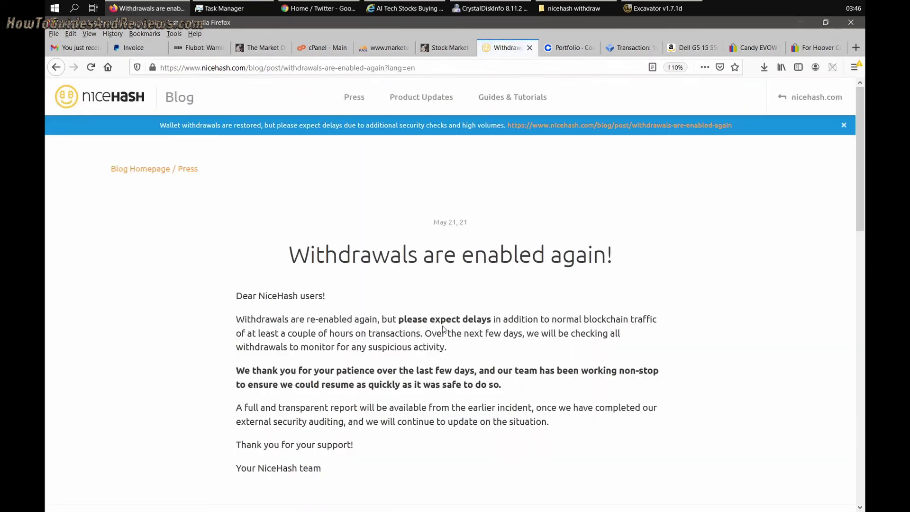
{"action": "scroll", "coordinate": [444, 329], "scroll_direction": "down", "scroll_amount": 5}
{"action": "scroll", "coordinate": [444, 328], "scroll_direction": "up", "scroll_amount": 5}
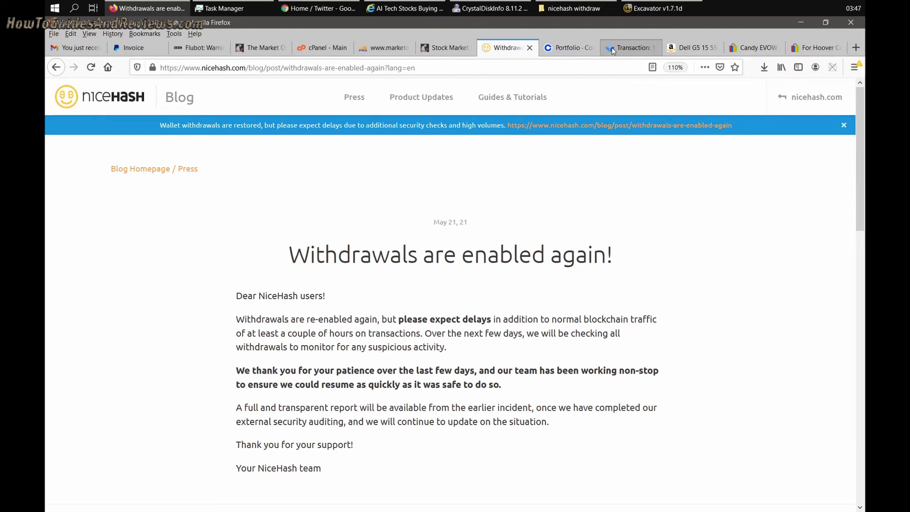
Compare the Coinbase portfolio with the transaction's confirmations in the Blockchain.com explorer.
{"action": "left_click", "coordinate": [569, 47]}
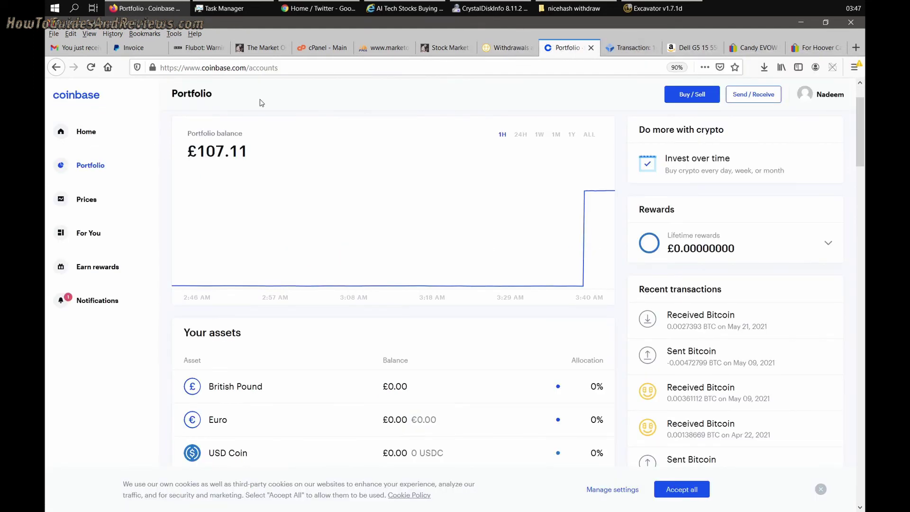
{"action": "left_click", "coordinate": [625, 51]}
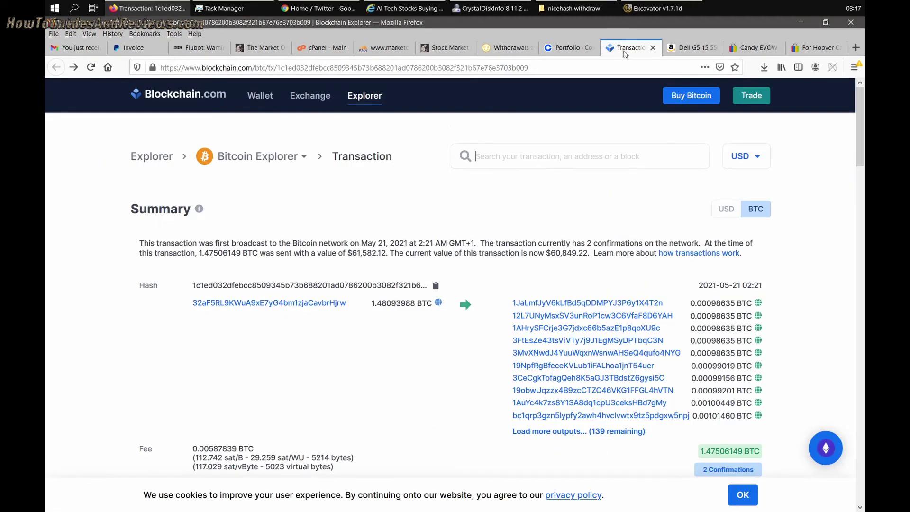
{"action": "left_click", "coordinate": [482, 148]}
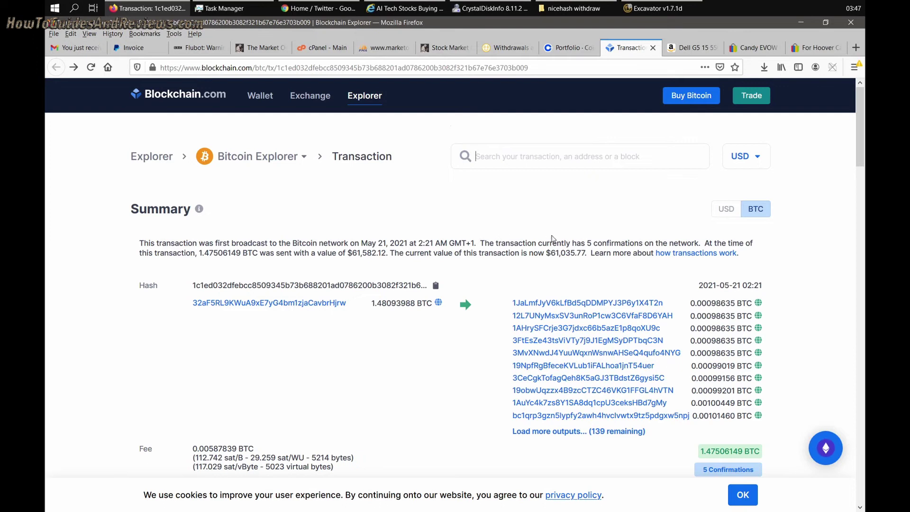
{"action": "left_click", "coordinate": [572, 46]}
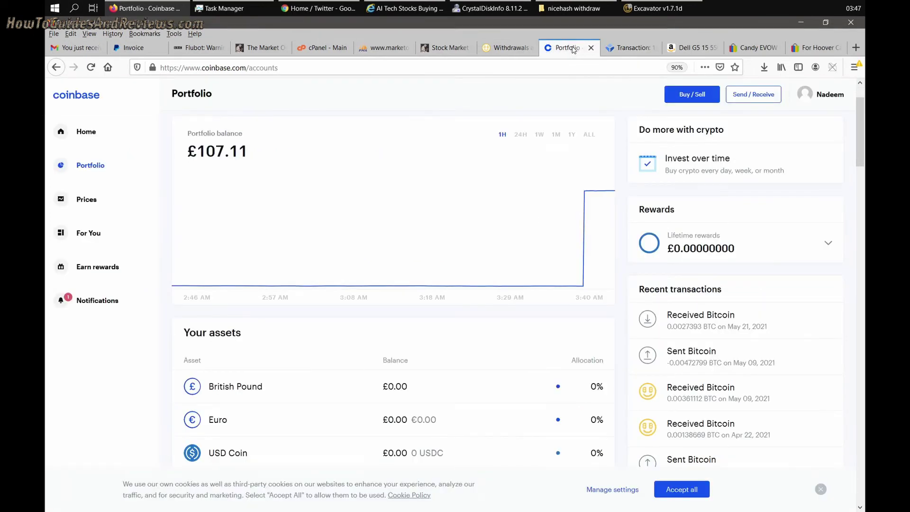
{"action": "left_click", "coordinate": [607, 50]}
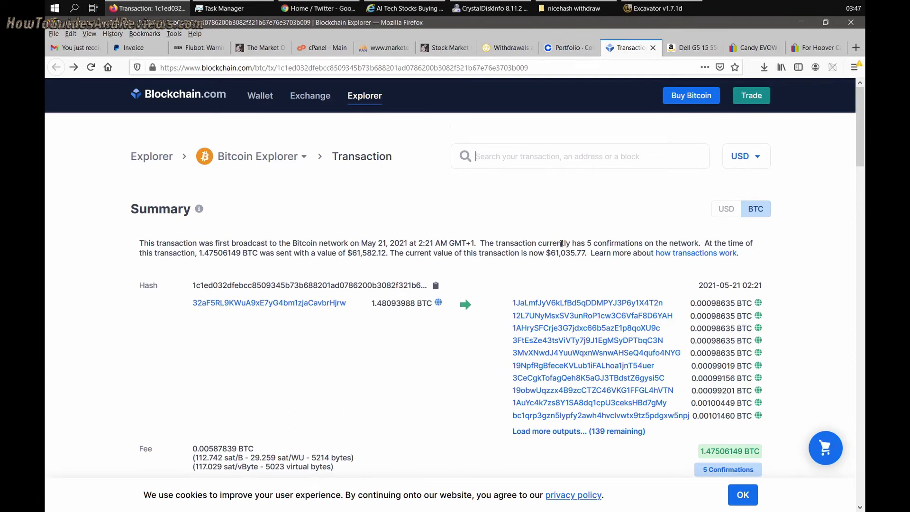
Switch back to the Coinbase portfolio and highlight the portfolio balance amount.
{"action": "left_click", "coordinate": [558, 47]}
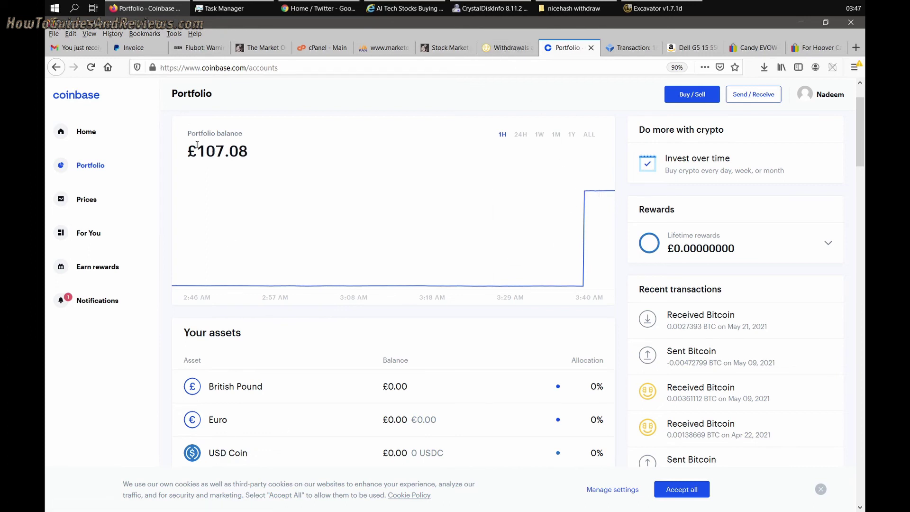
{"action": "left_click_drag", "start_coordinate": [243, 152], "coordinate": [197, 151]}
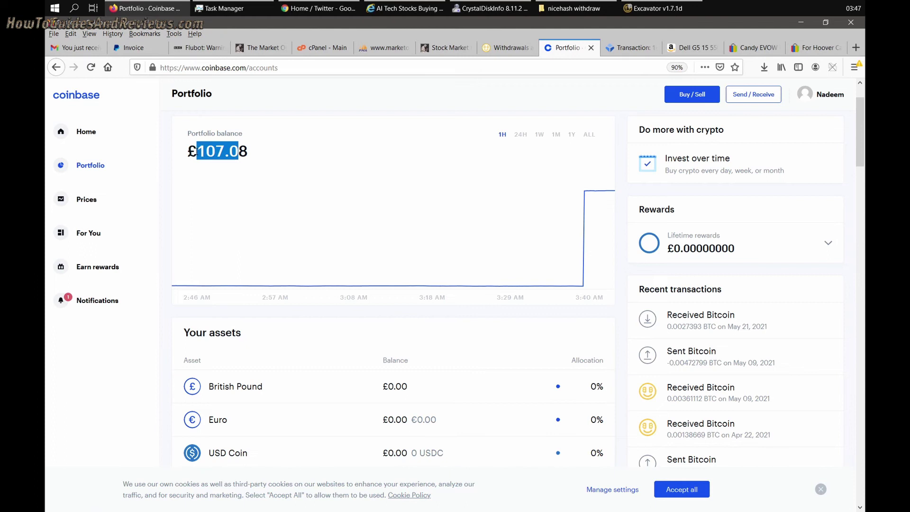
{"action": "left_click_drag", "start_coordinate": [260, 159], "coordinate": [197, 159]}
{"action": "left_click", "coordinate": [225, 153]}
{"action": "triple_click", "coordinate": [219, 153]}
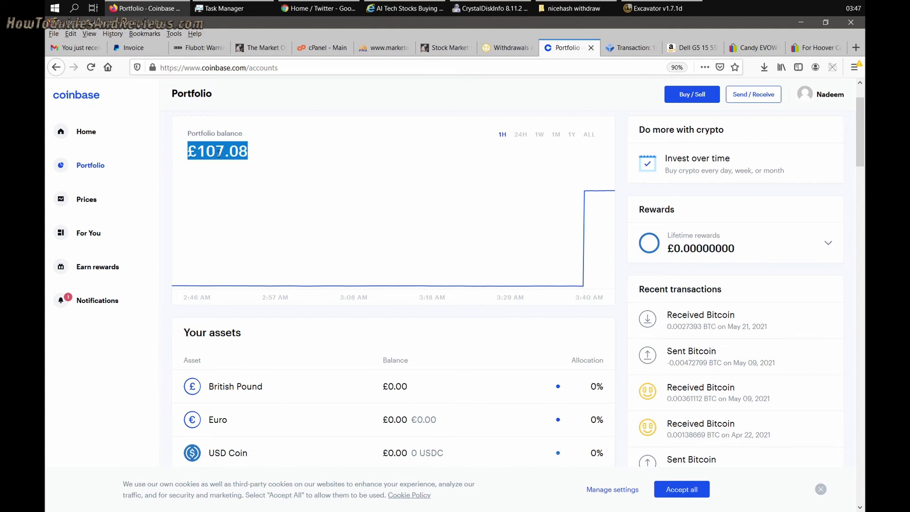